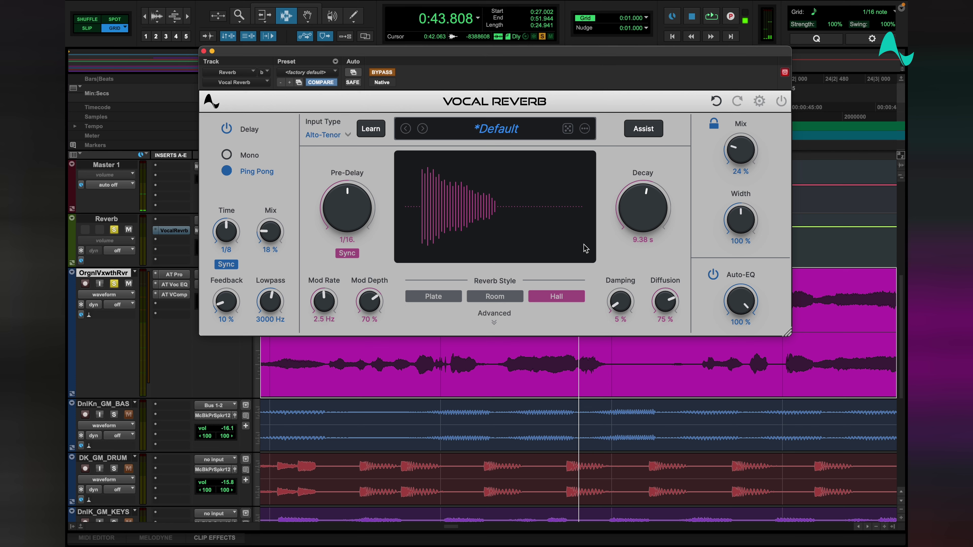
Reveal the reverb's advanced Pre-Verb and Post-Verb controls, examine them, and collapse the section.
click(494, 323)
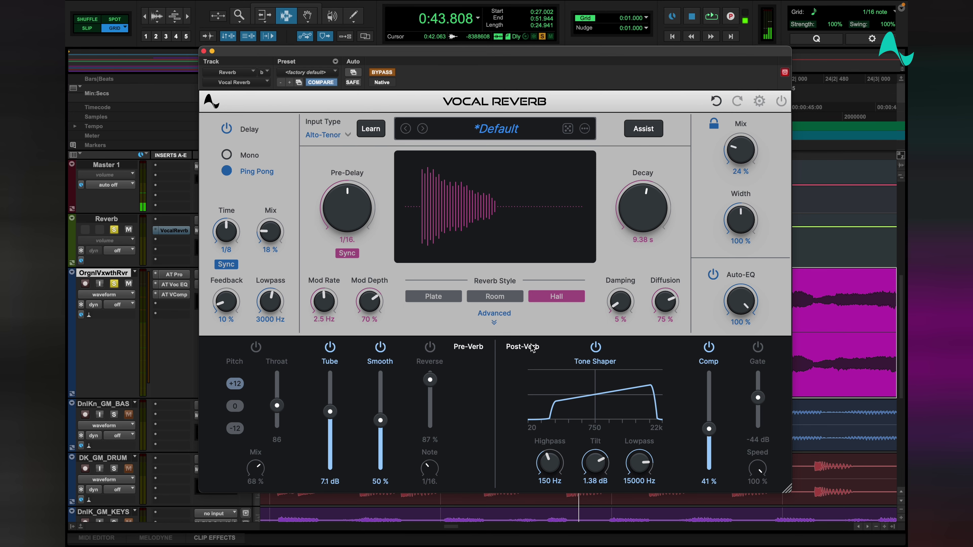
click(494, 323)
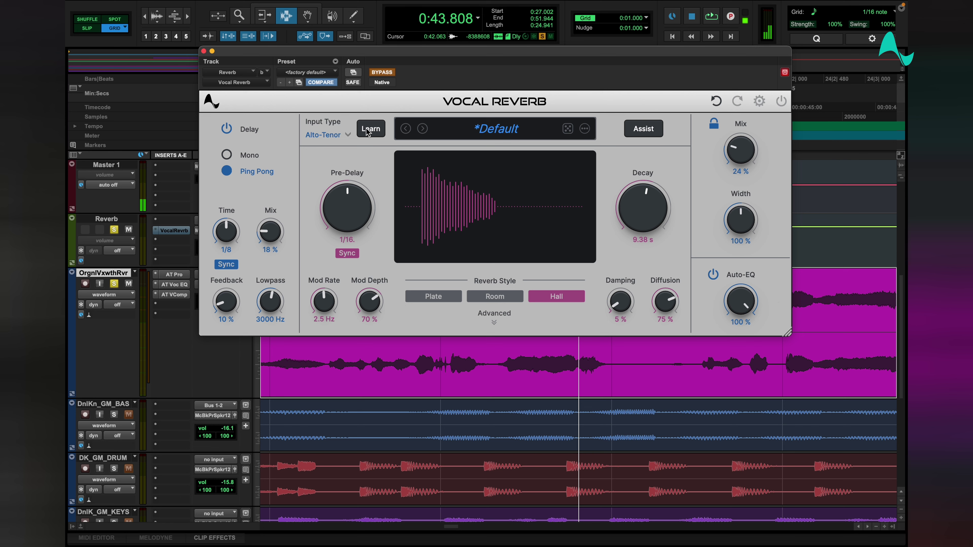
mouse_move(365, 132)
click(498, 128)
click(503, 132)
Play the vocal loop and run Learn to detect the vocal's input type, and stop playback.
key(space)
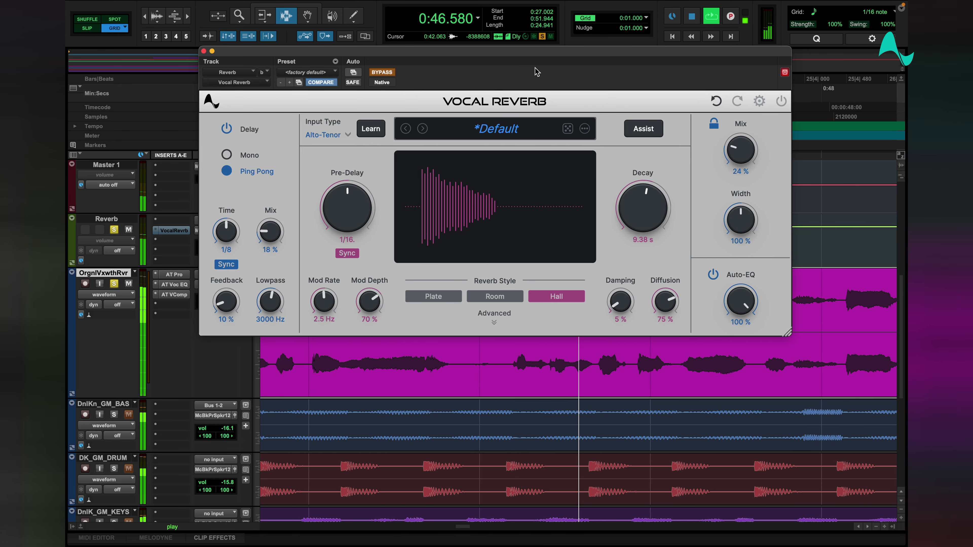
key(space)
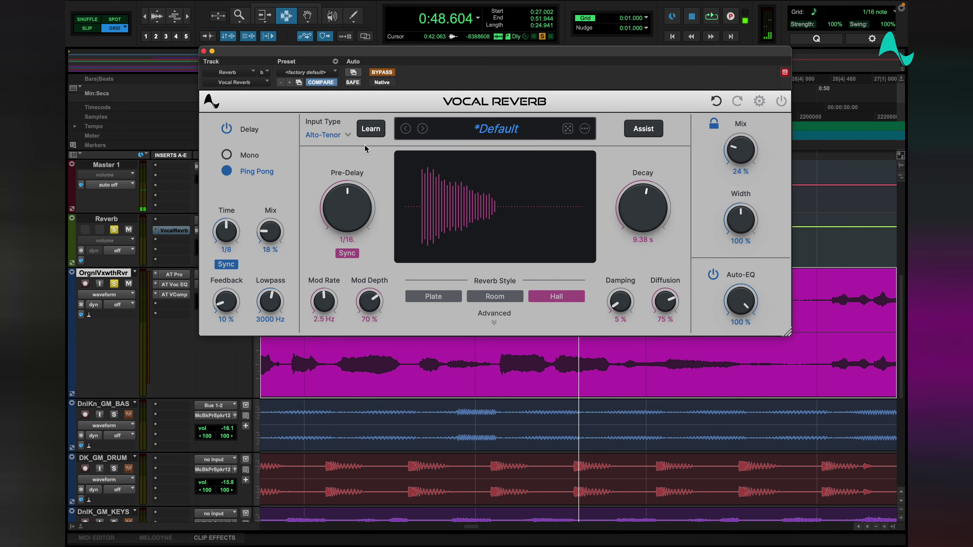
key(space)
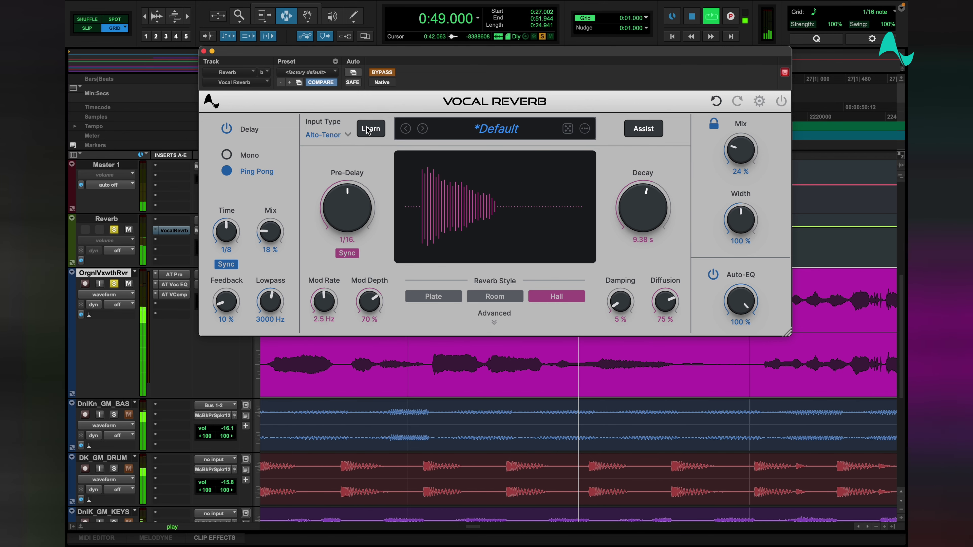
click(367, 129)
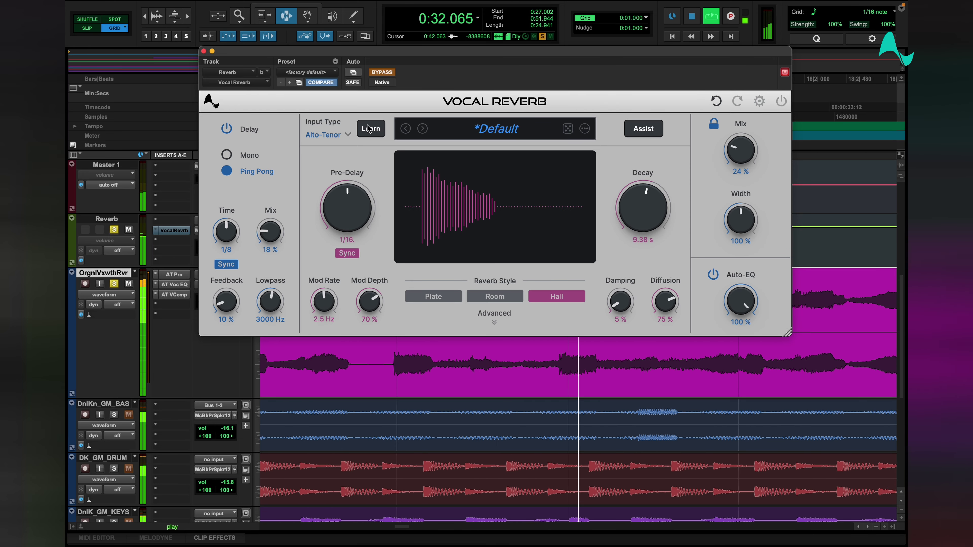
key(space)
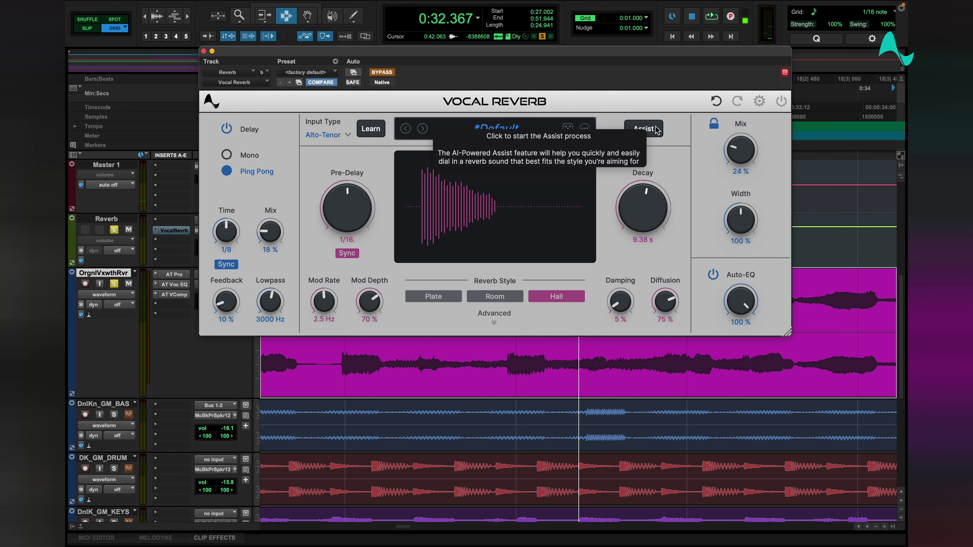
Run Reverb Assist on the playing vocal and choose Concert Hall style, a size above Medium and Bright tone.
key(space)
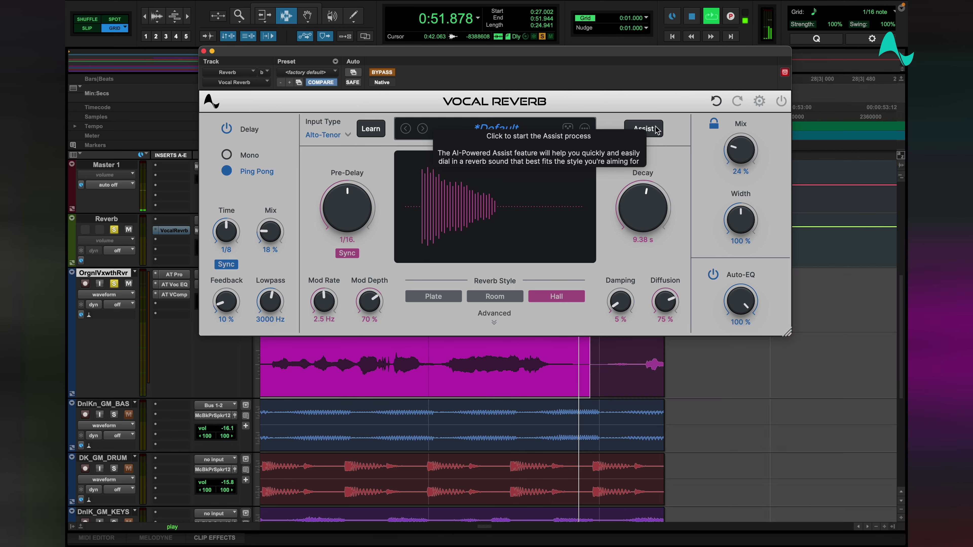
click(644, 129)
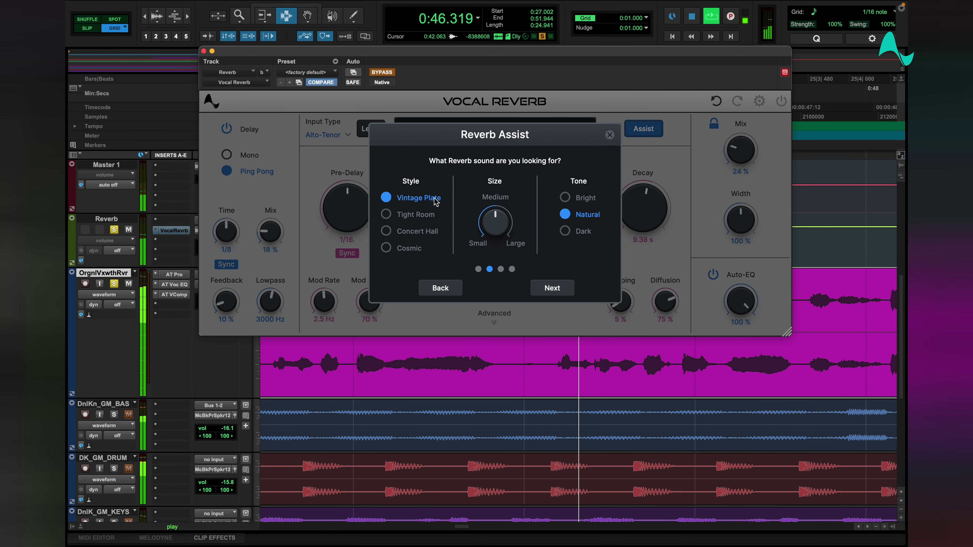
click(411, 235)
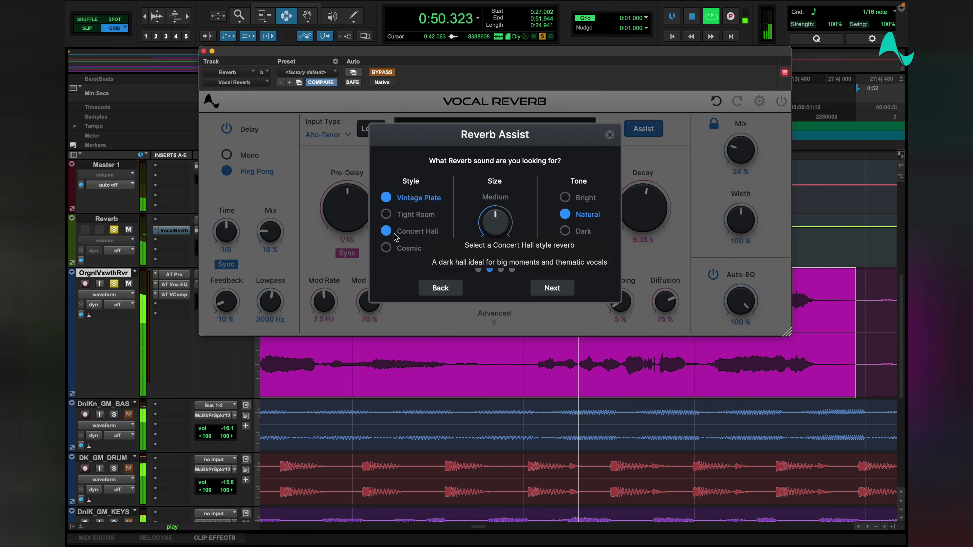
drag(486, 235, 489, 201)
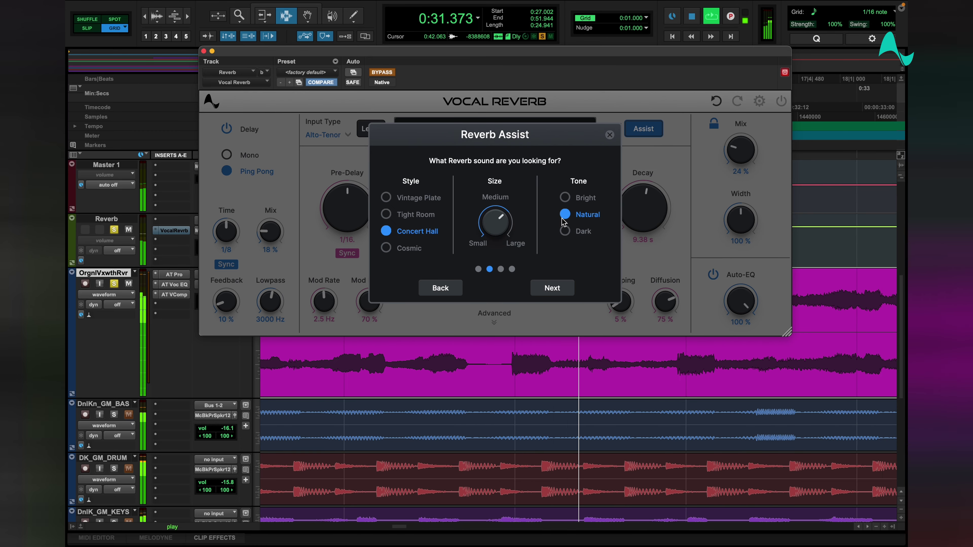
click(565, 198)
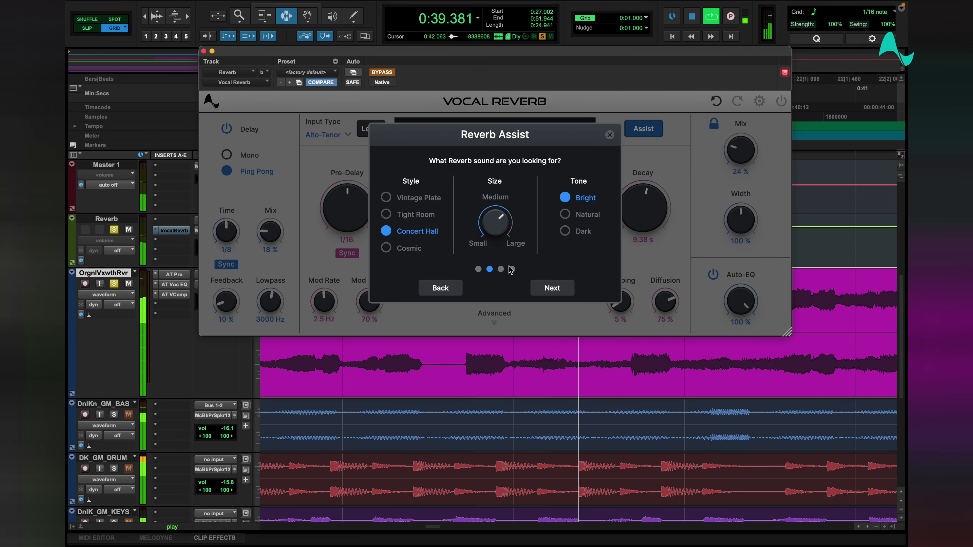
click(547, 288)
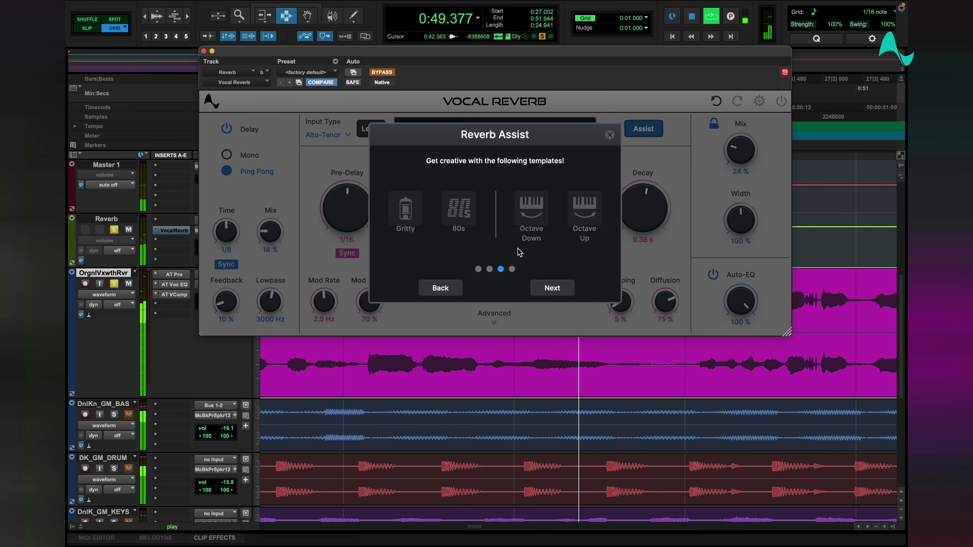
Choose the Gritty creative template in Reverb Assist and preview the recommended reverb.
click(410, 228)
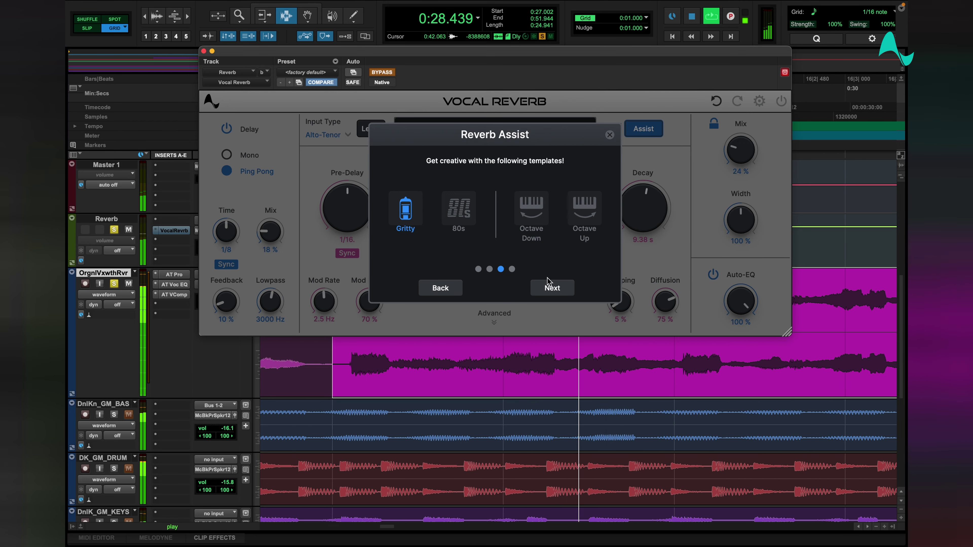
click(553, 288)
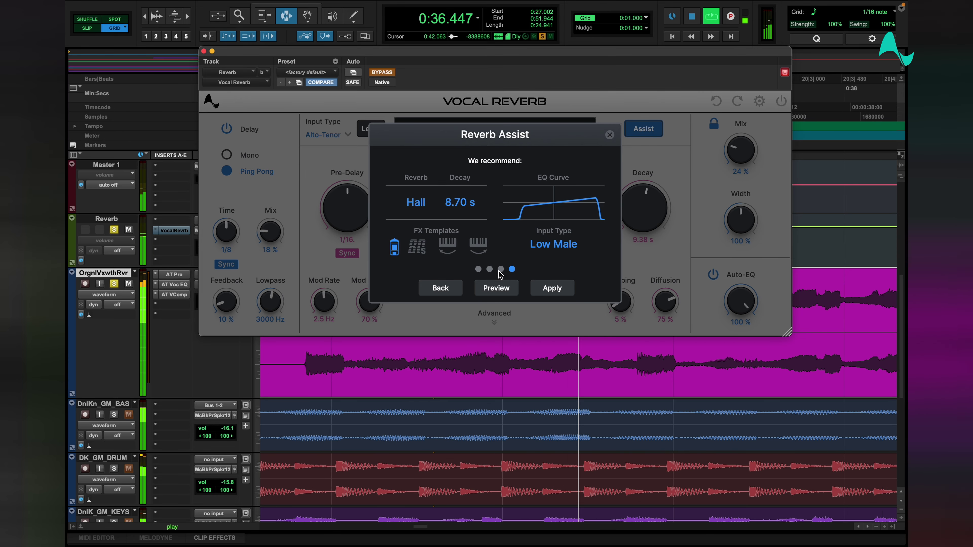
click(497, 289)
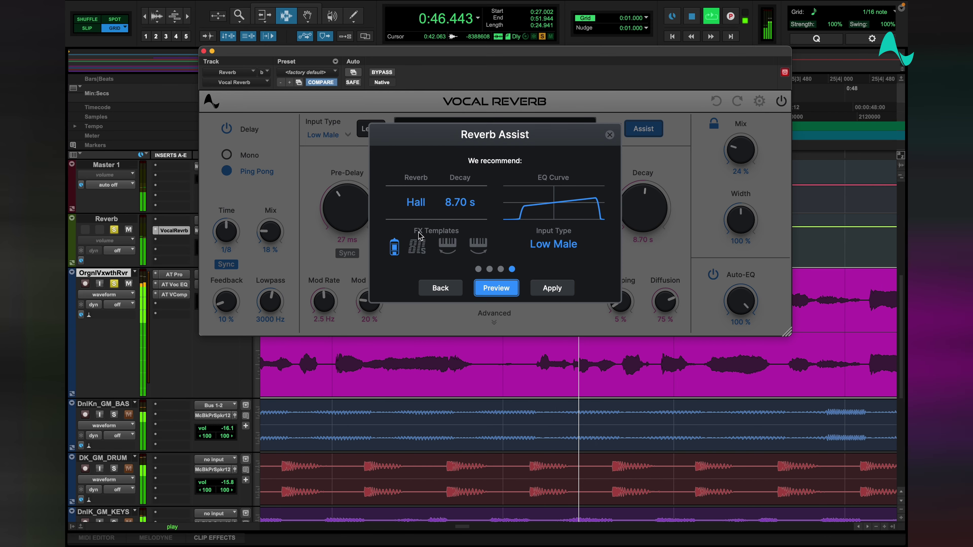
Return to the creative templates, choose 80s instead of Gritty, preview the recommendation and apply it.
click(451, 288)
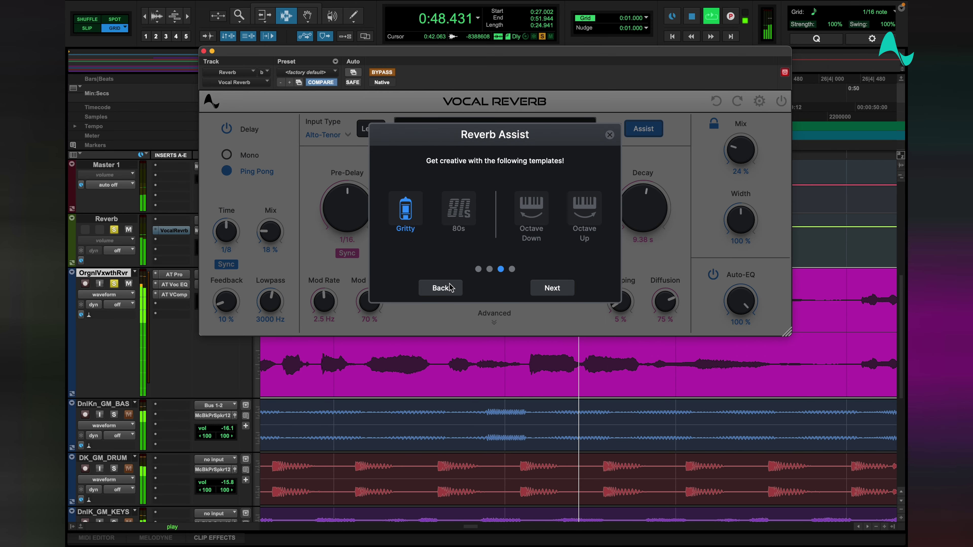
click(463, 213)
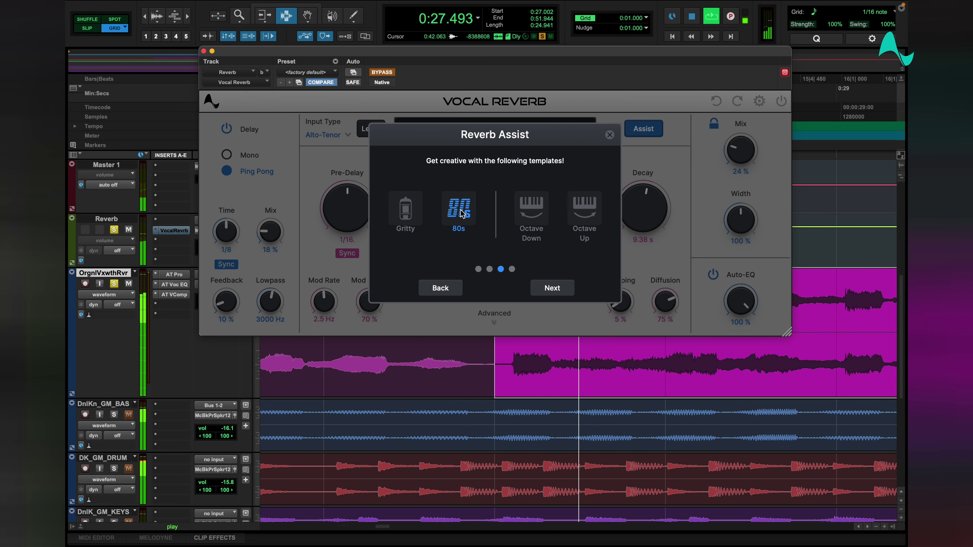
click(559, 288)
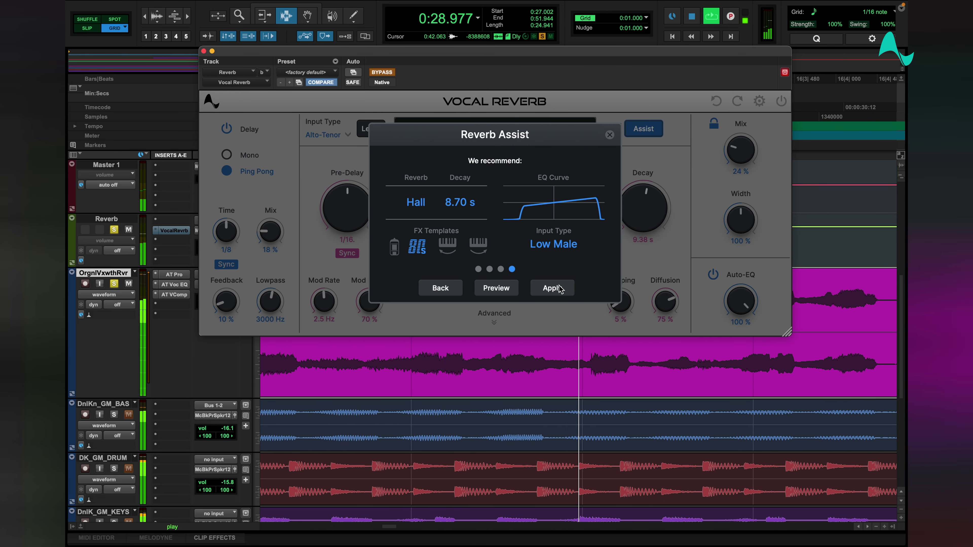
click(506, 288)
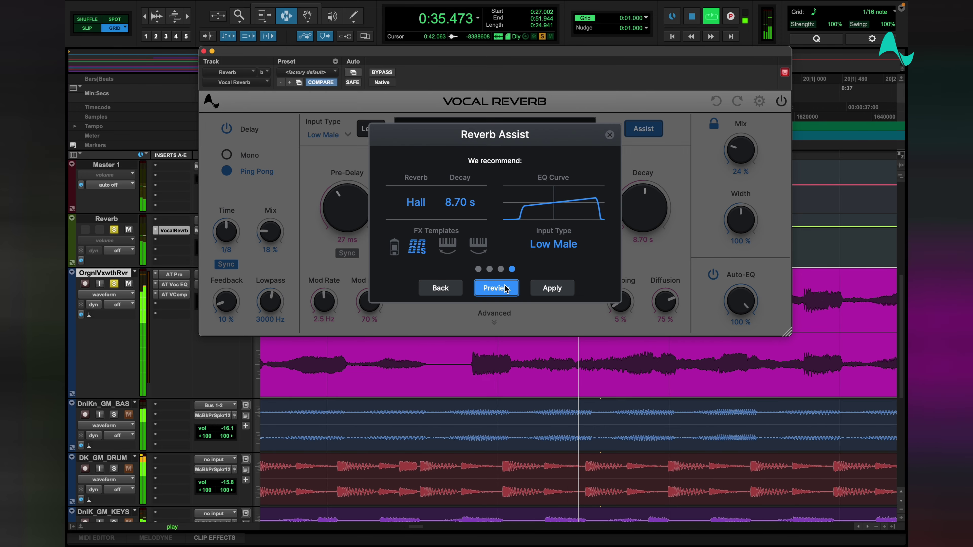
click(541, 287)
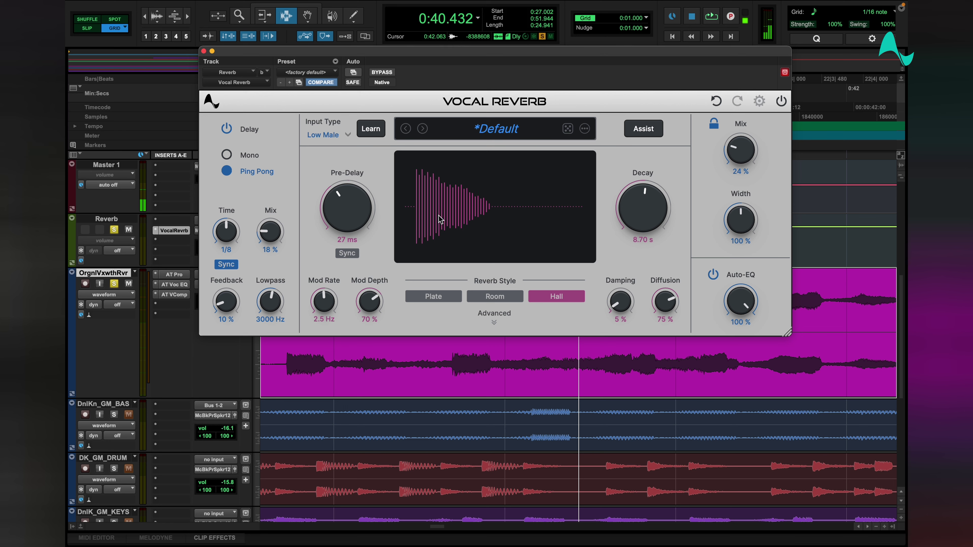
Sync the pre-delay to the session tempo, set it to dotted 1/32, and switch its sync back off.
mouse_move(360, 223)
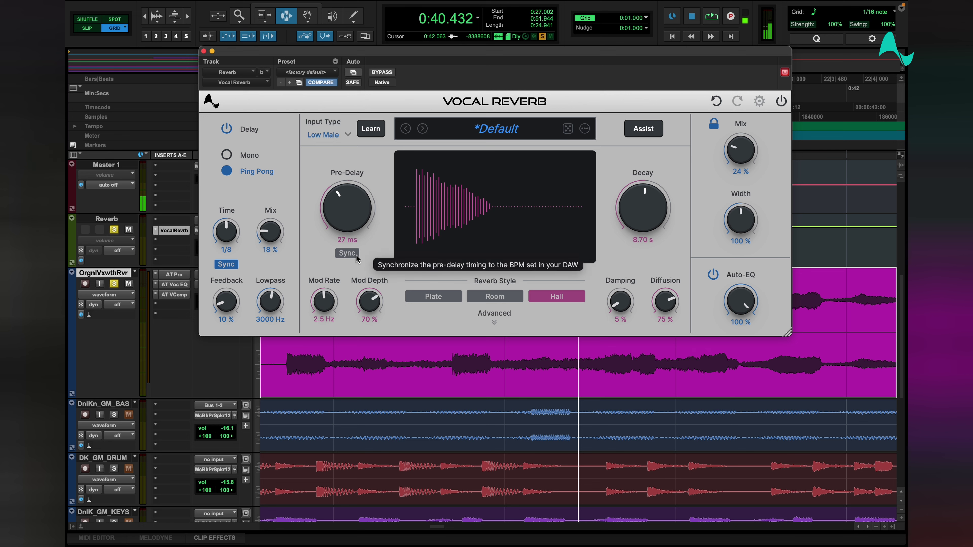
click(347, 253)
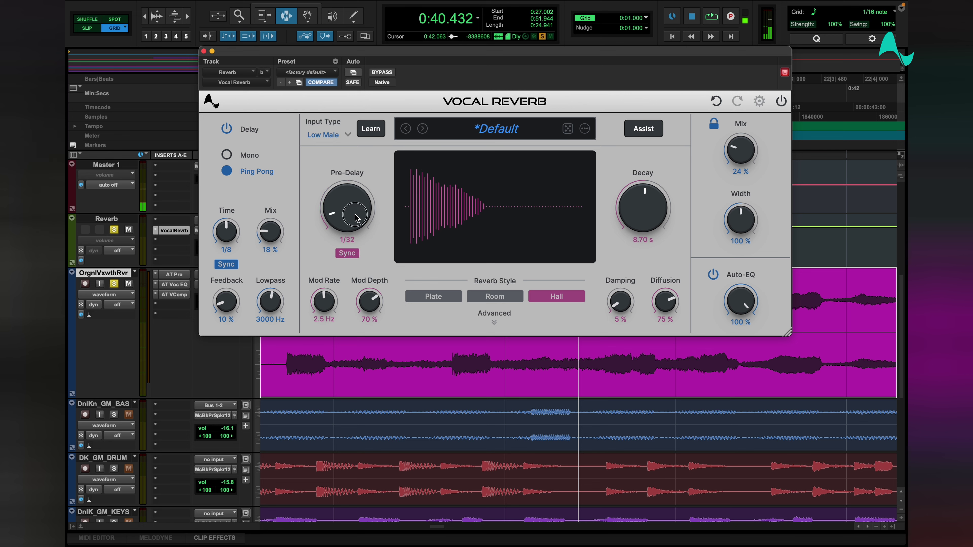
drag(356, 213, 355, 212)
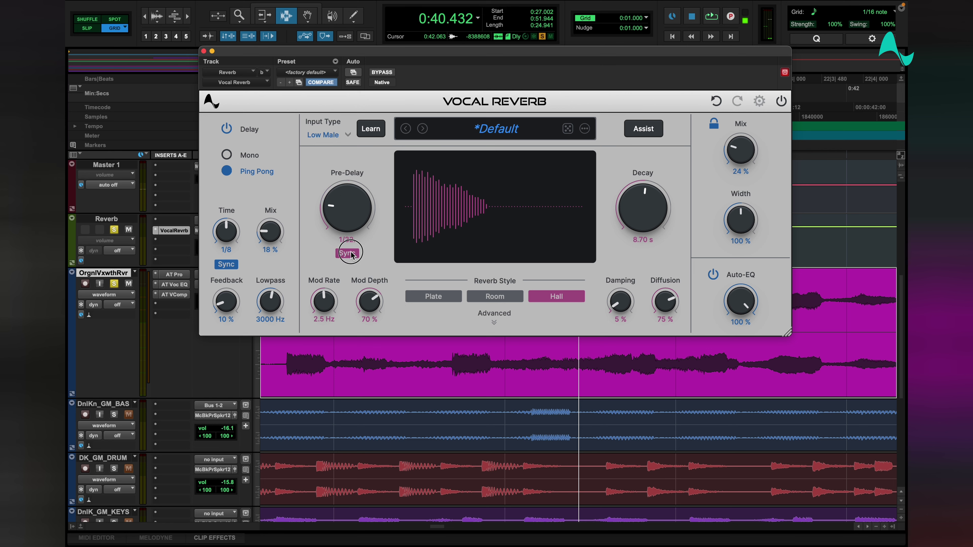
click(358, 256)
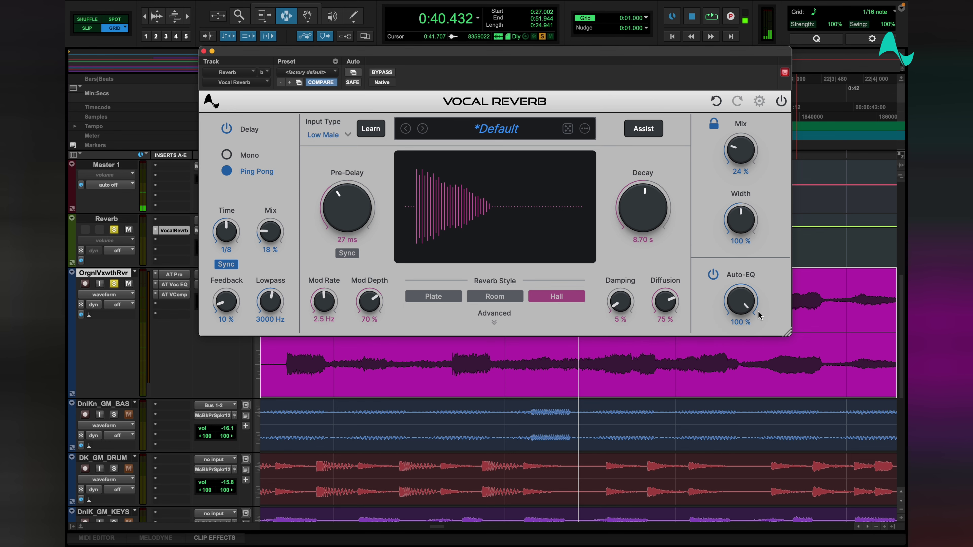
Solo the instrument tracks as well to hear the vocal reverb in the full mix, and return to soloing only the vocal and reverb.
key(space)
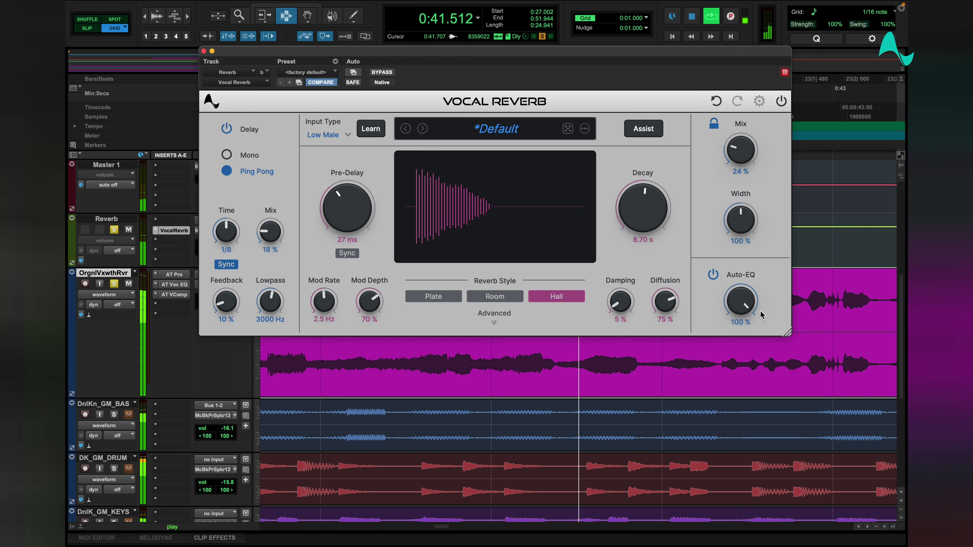
alt+click(114, 414)
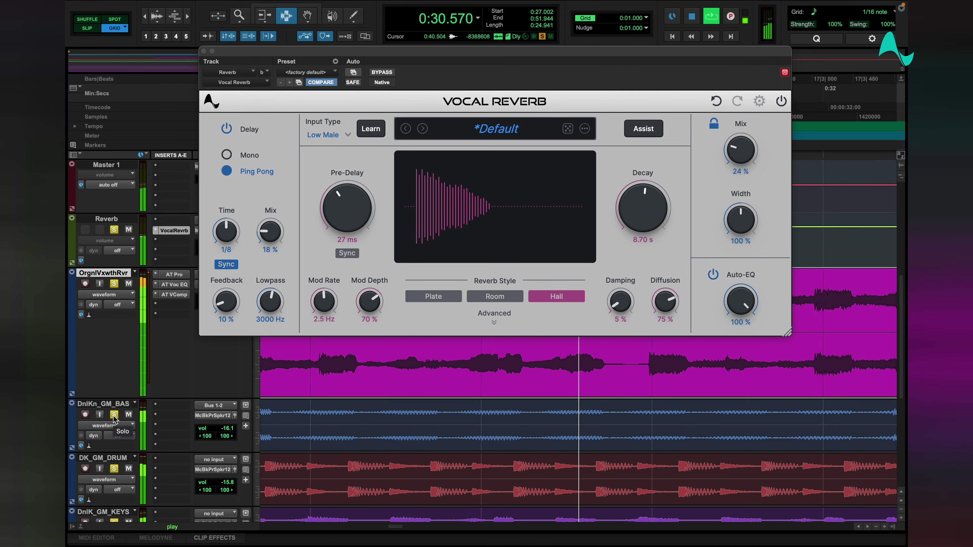
key(space)
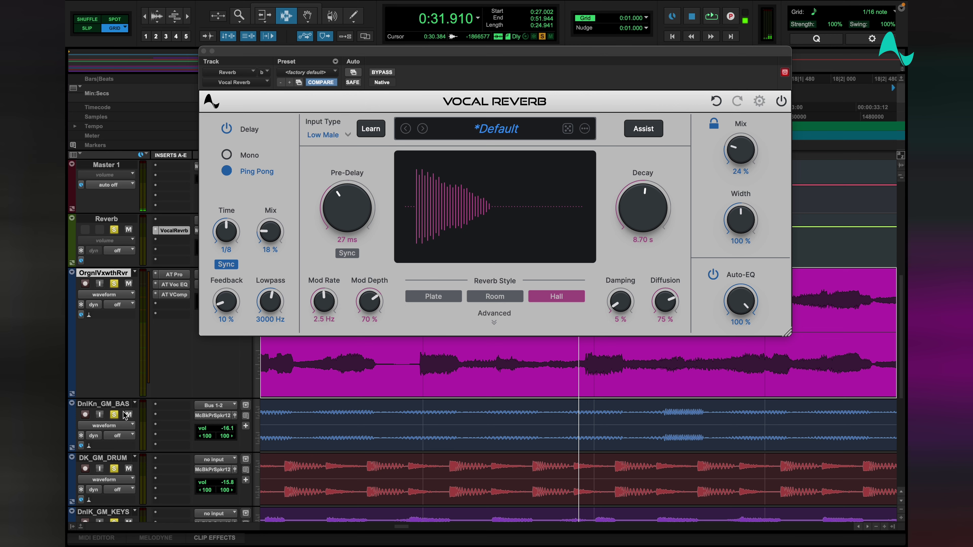
click(114, 415)
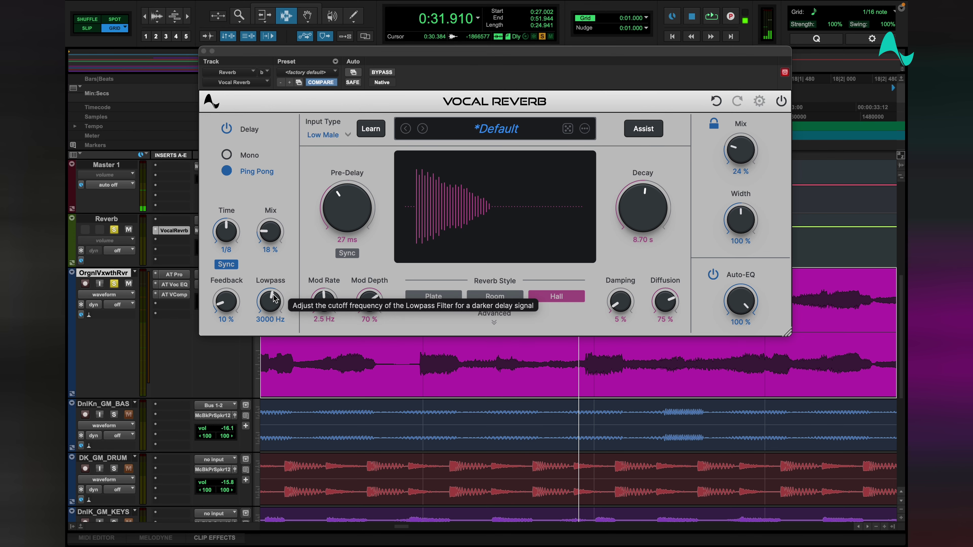
During playback, audition the delay mix at 85 % and settle it at 25 %.
key(space)
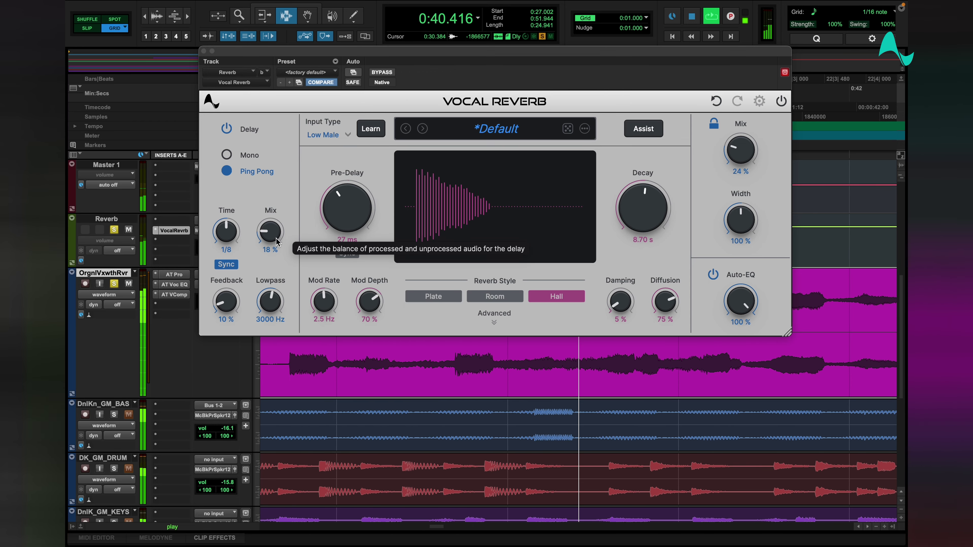
drag(277, 243, 284, 182)
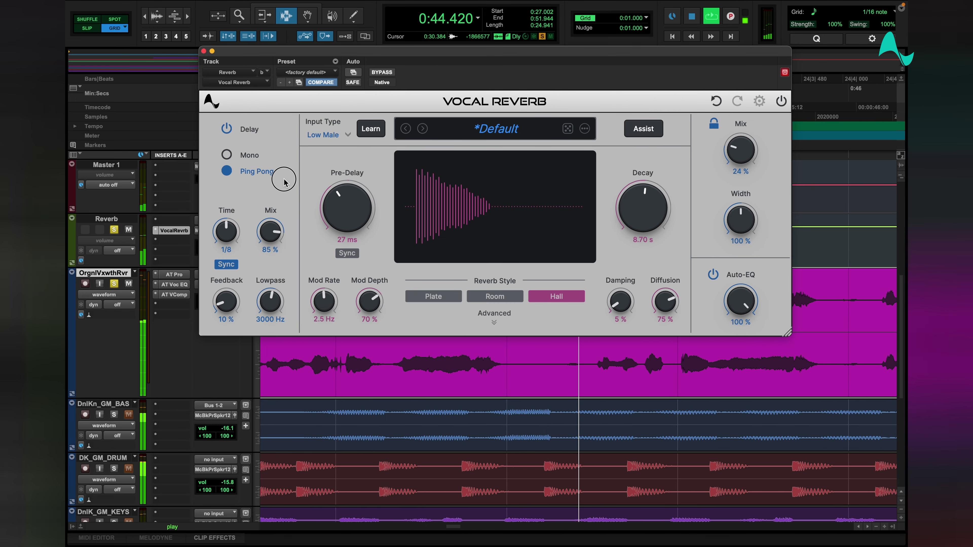
drag(284, 182, 277, 235)
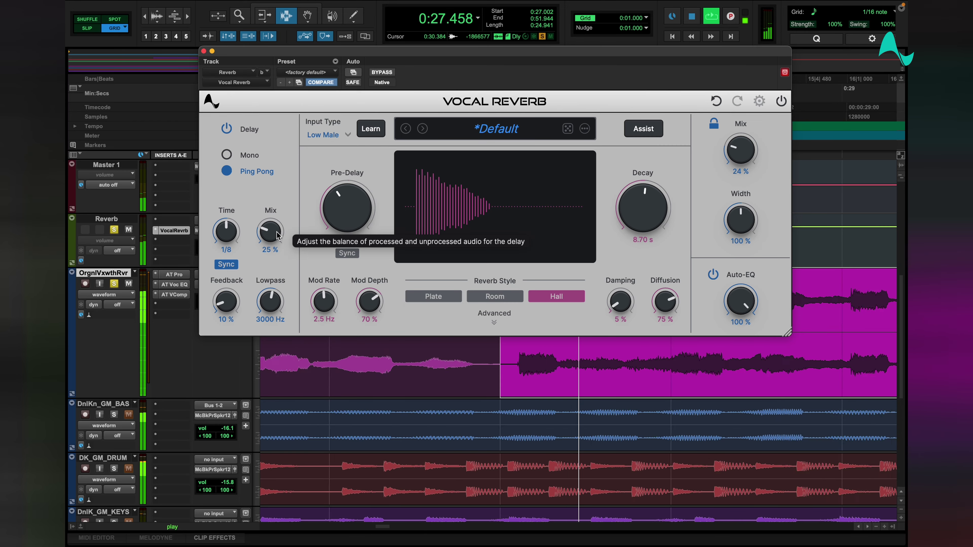
Compare the pre-delay with tempo sync on and off, and leave it synced at dotted 1/32.
click(353, 256)
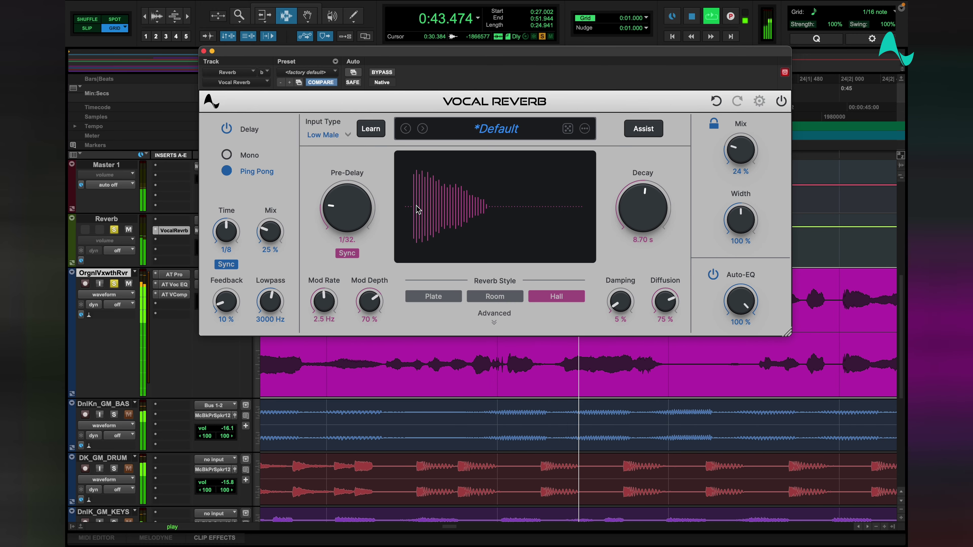
click(355, 253)
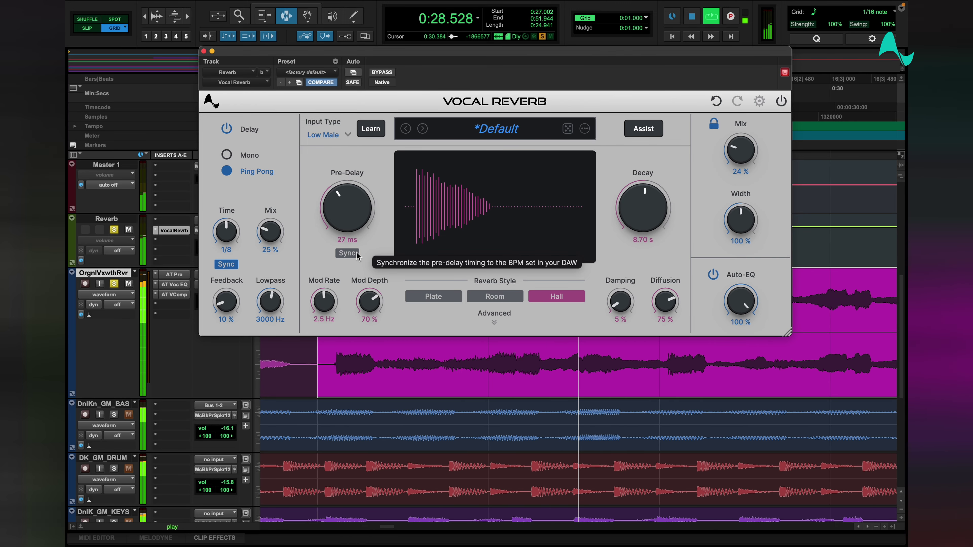
click(354, 252)
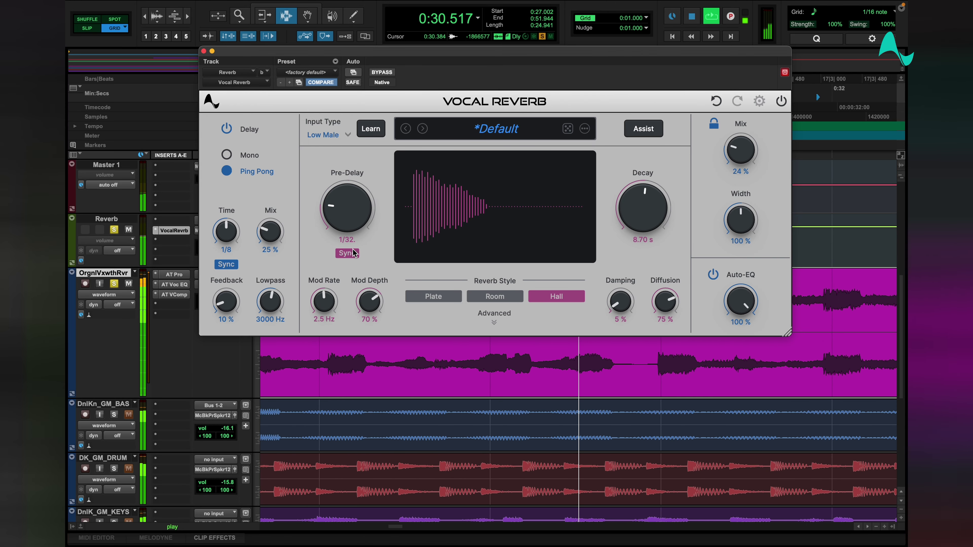
Compare the pre-delay with sync off and on, and set both the synced pre-delay and the delay time to dotted 1/16.
click(354, 253)
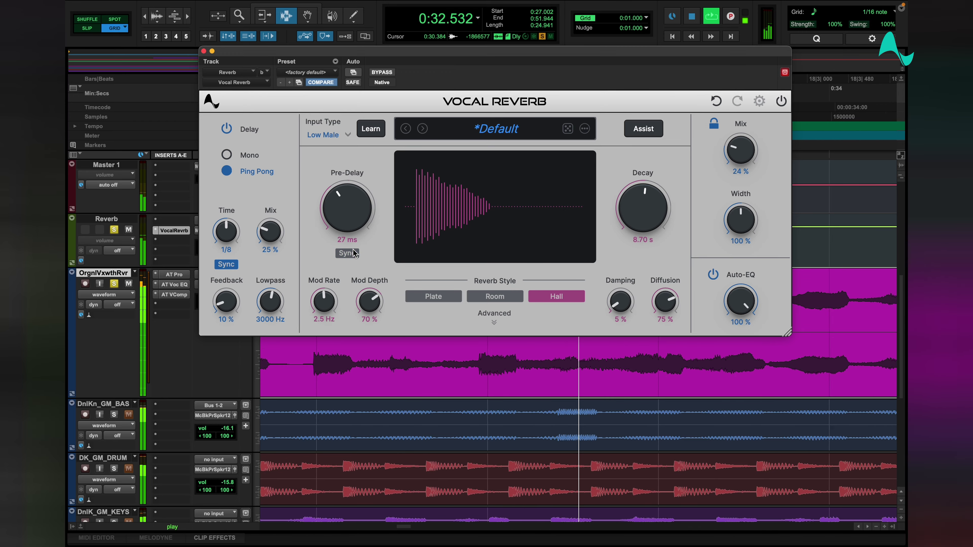
click(354, 251)
drag(352, 226, 353, 209)
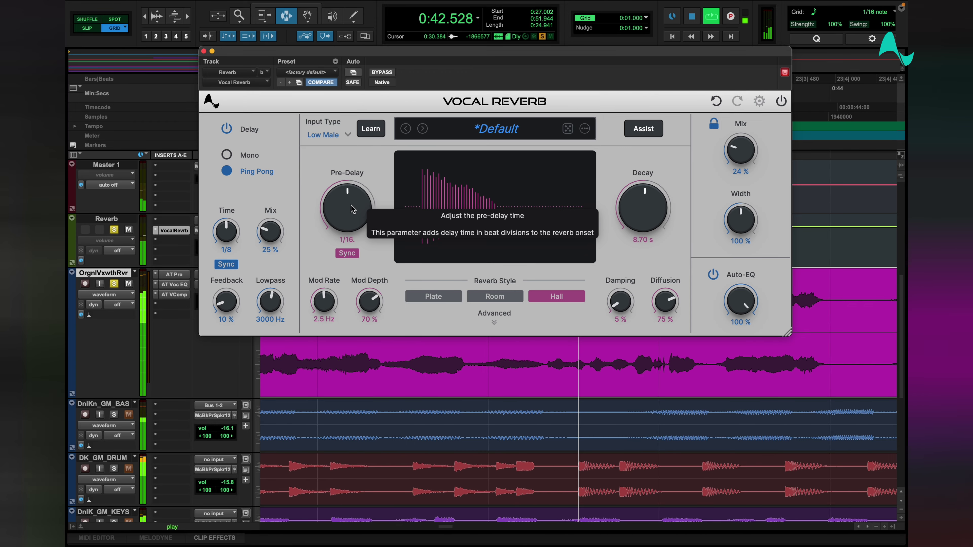
mouse_move(229, 237)
mouse_down()
mouse_move(232, 228)
mouse_move(235, 270)
mouse_move(234, 223)
mouse_up()
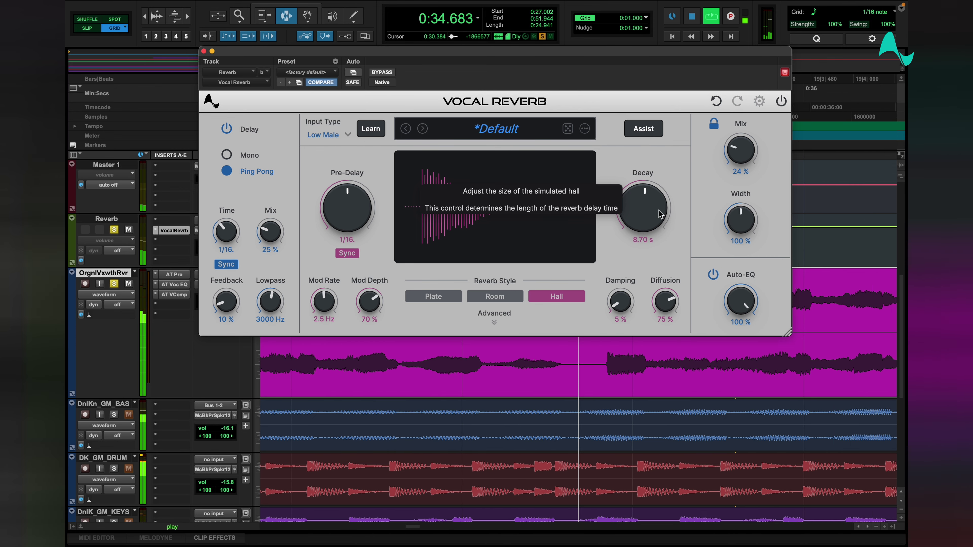
Audition a much shorter reverb decay during playback and settle the decay at 6.80 s.
scroll(659, 215, down, 3)
scroll(655, 220, down, 10)
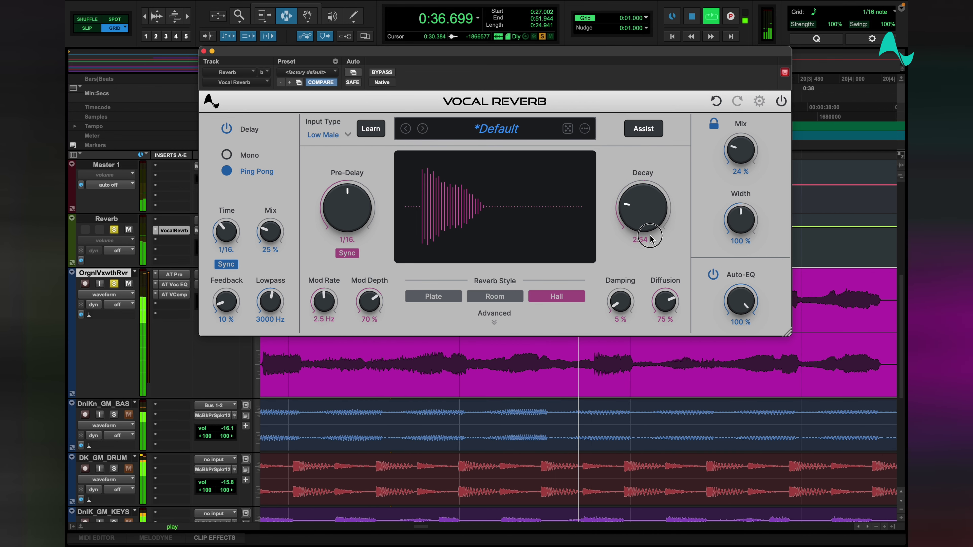
drag(650, 226, 654, 209)
scroll(654, 210, down, 2)
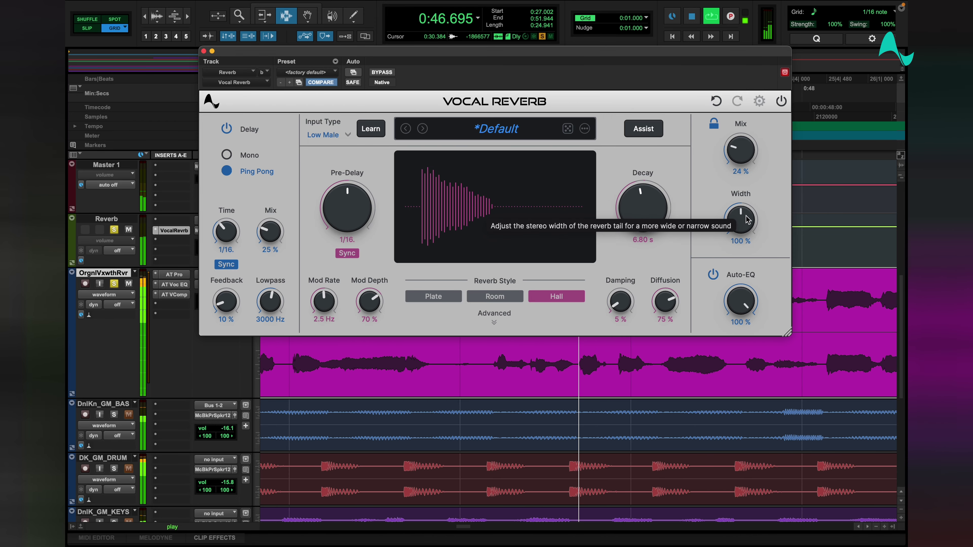
Try the reverb width at 126 %, solo the instrument tracks as well, and settle the width at 112 %.
scroll(745, 214, up, 2)
scroll(745, 213, up, 3)
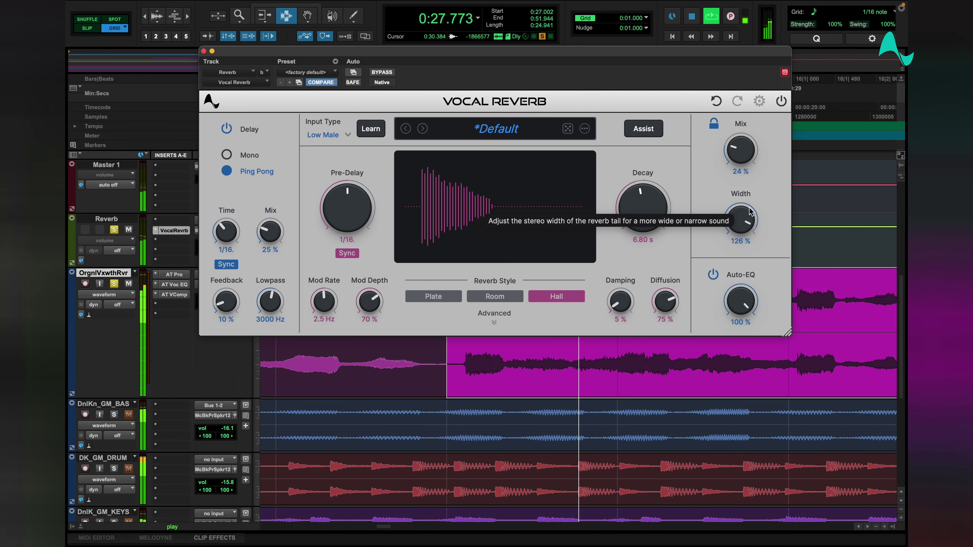
click(115, 415)
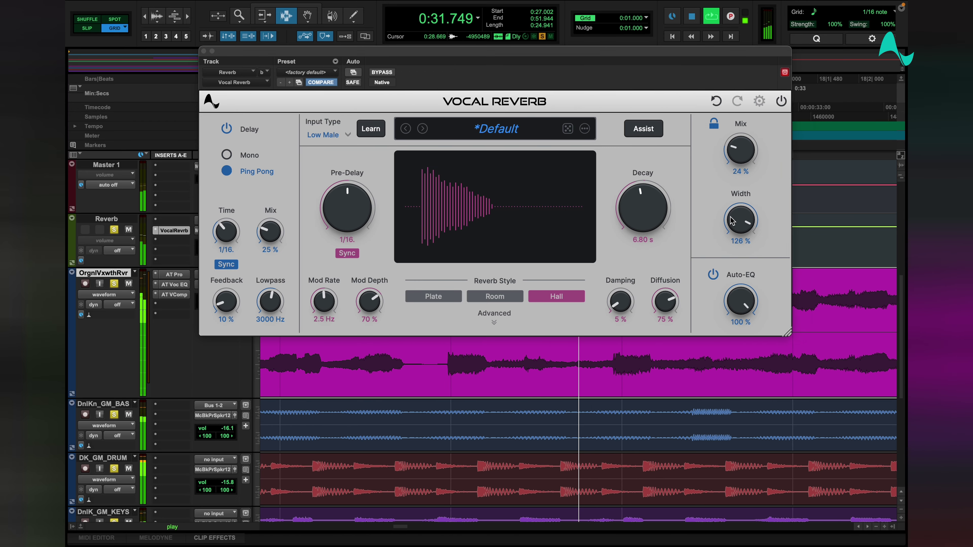
drag(722, 222, 753, 200)
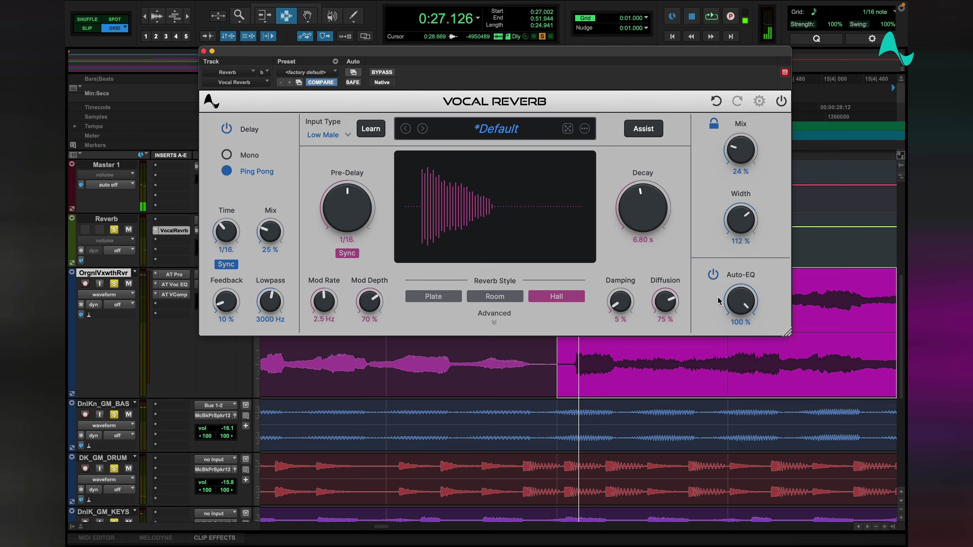
With only the vocal and reverb soloed, compare Auto-EQ at 0 % and 100 % during playback, leaving it at 100 %.
mouse_move(743, 300)
click(114, 415)
key(space)
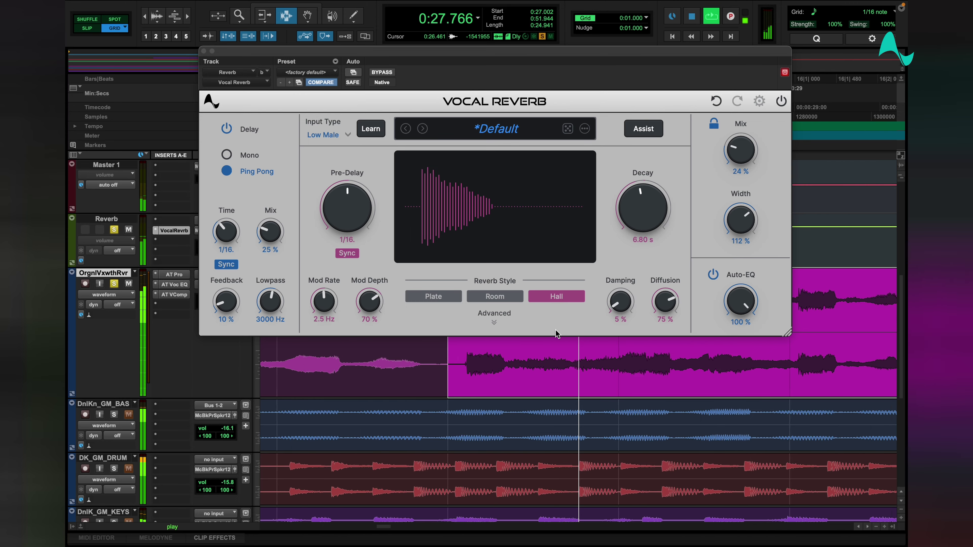
drag(741, 300, 733, 368)
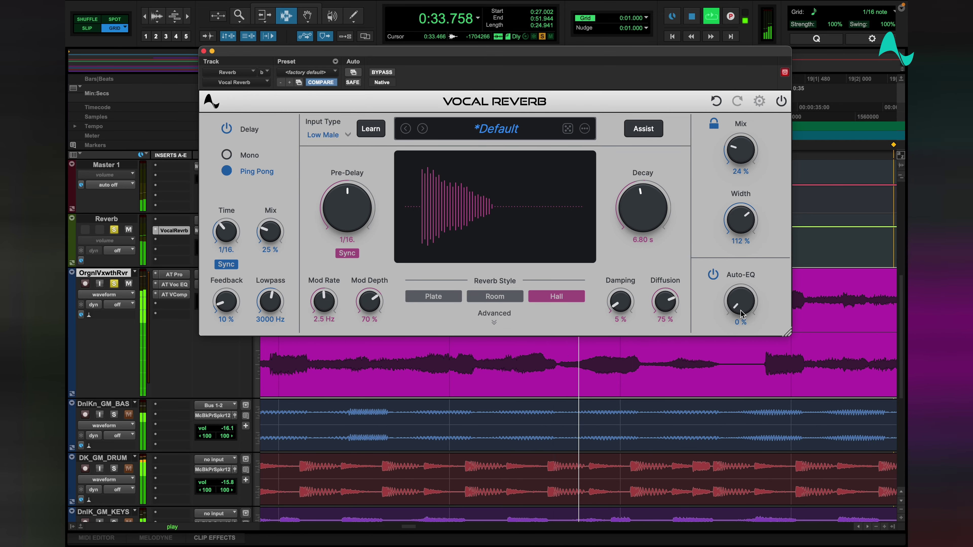
drag(738, 316, 743, 252)
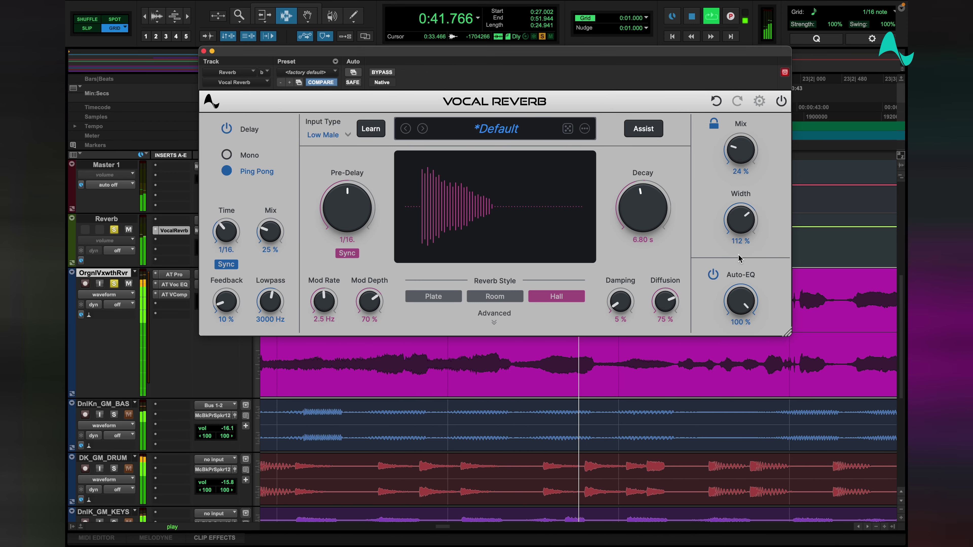
mouse_move(738, 293)
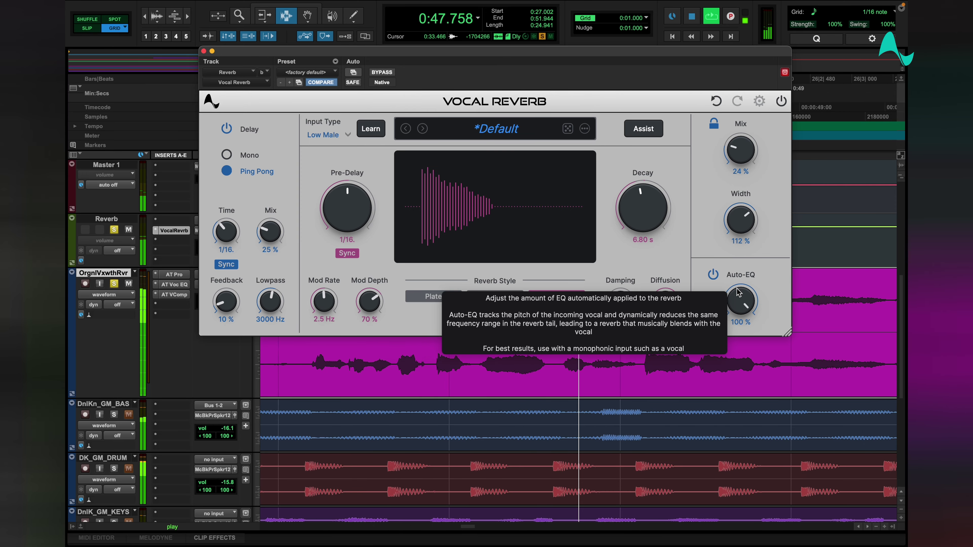
key(space)
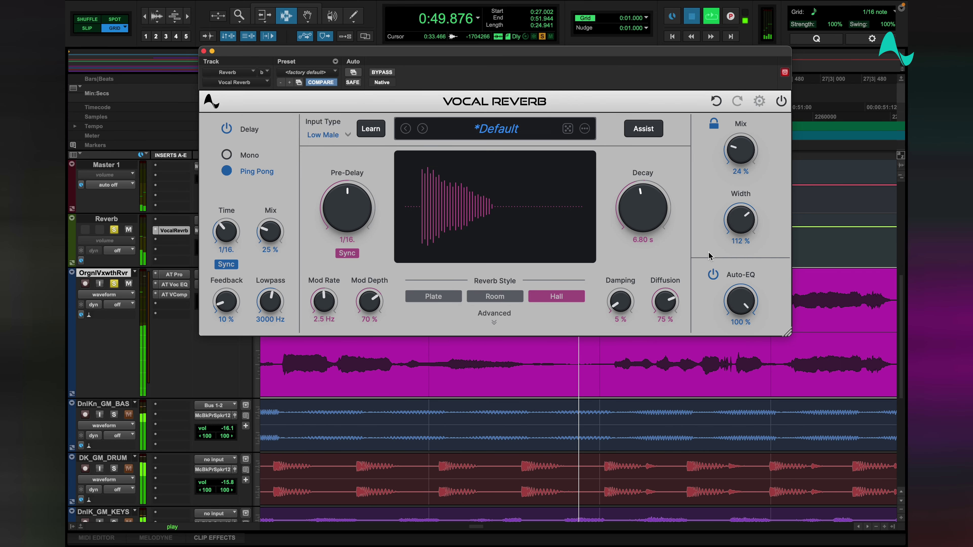
Solo the instrument tracks too and repeatedly compare Auto-EQ at 0 % and 100 % in the full mix, leaving it at 100 %.
alt+click(115, 414)
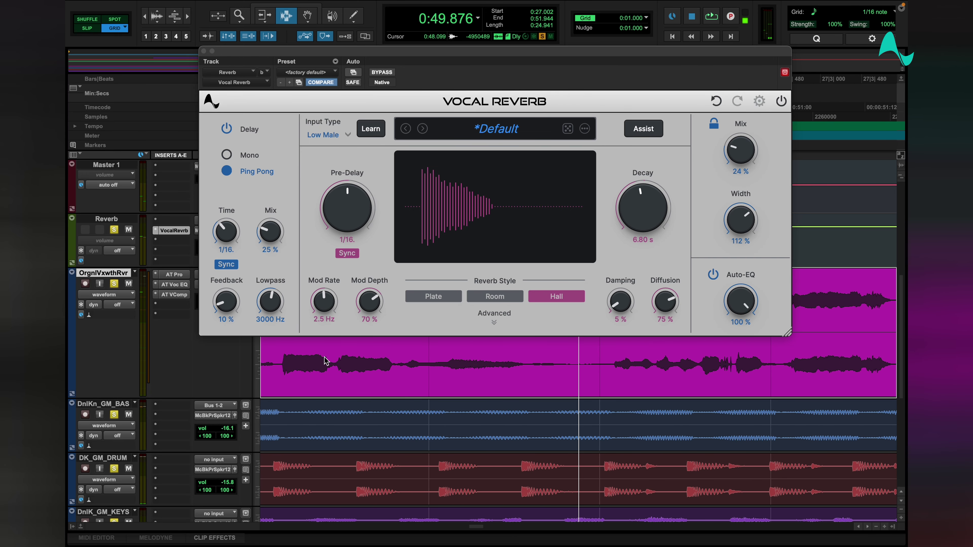
key(space)
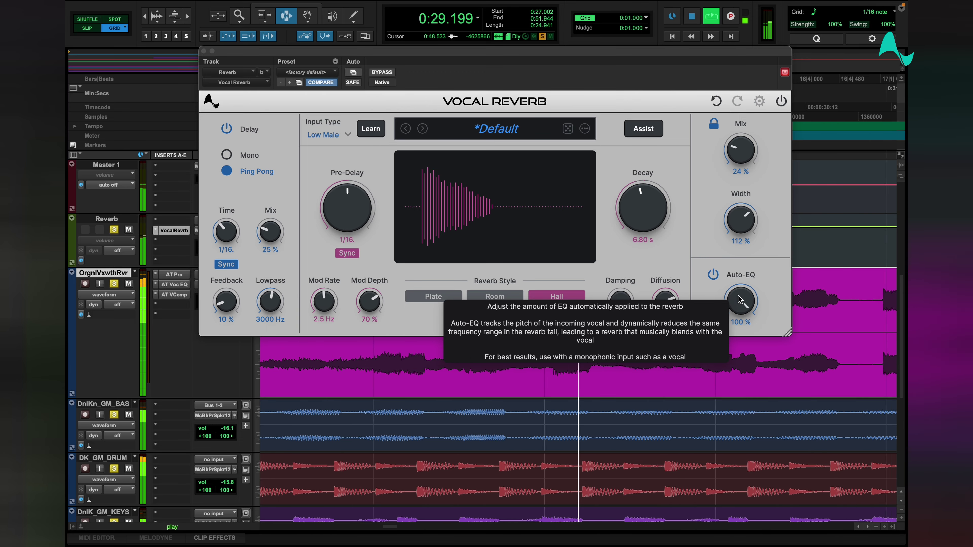
drag(738, 295, 705, 331)
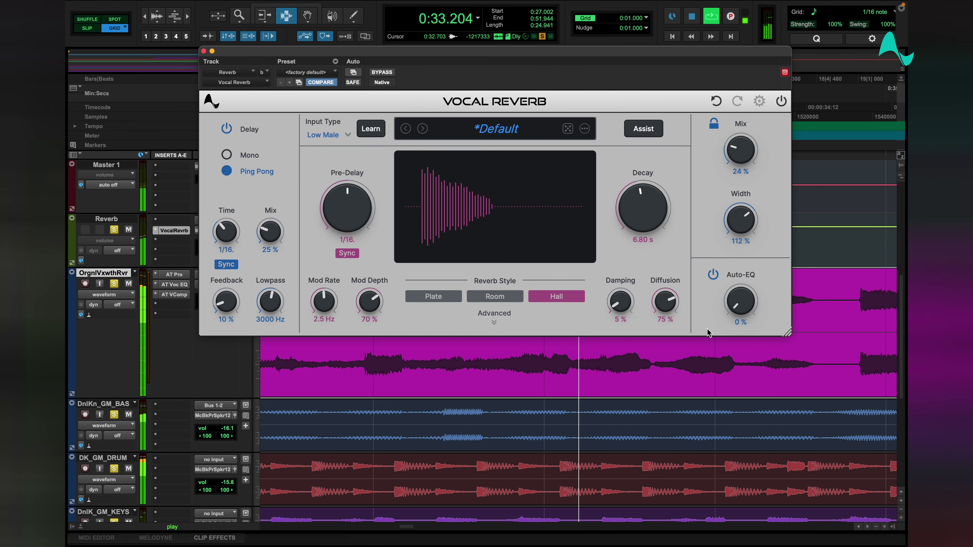
click(741, 311)
drag(740, 313, 740, 257)
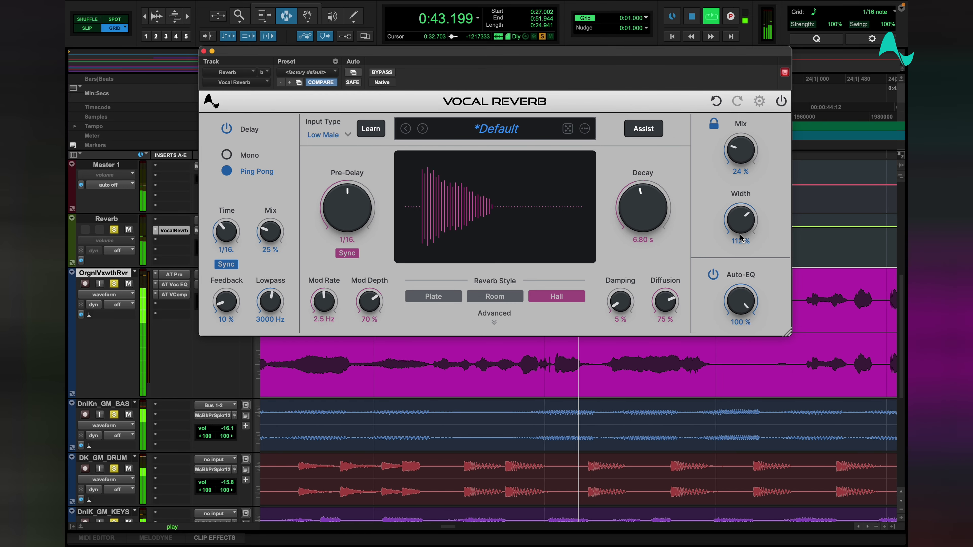
drag(744, 302, 739, 347)
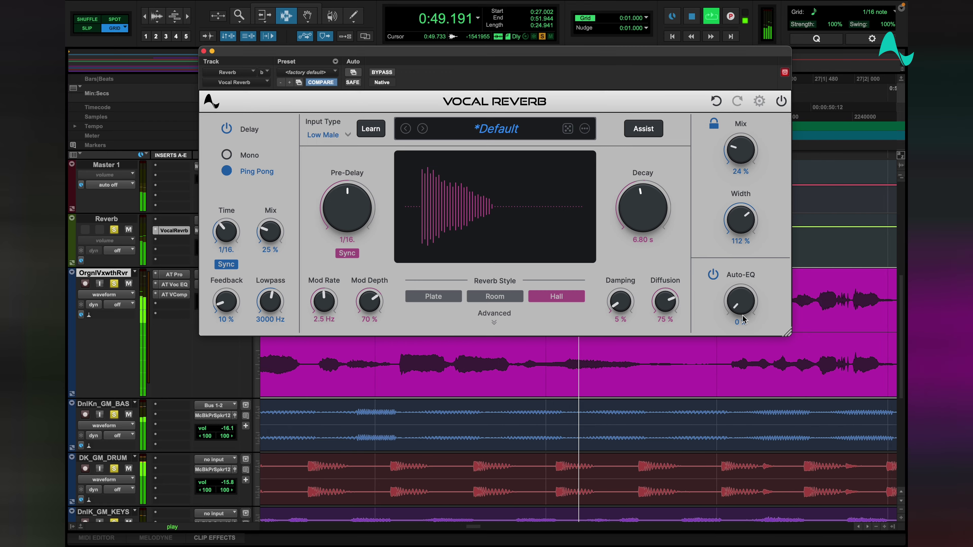
drag(743, 317, 740, 262)
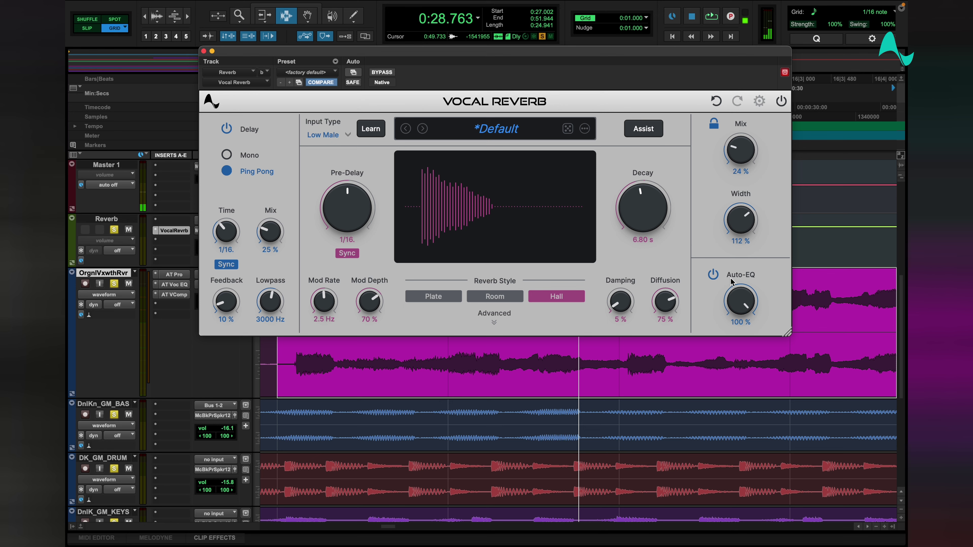
Reveal the advanced controls and switch off the Tube, Smooth, Tone Shaper, Gate and Comp modules.
click(495, 322)
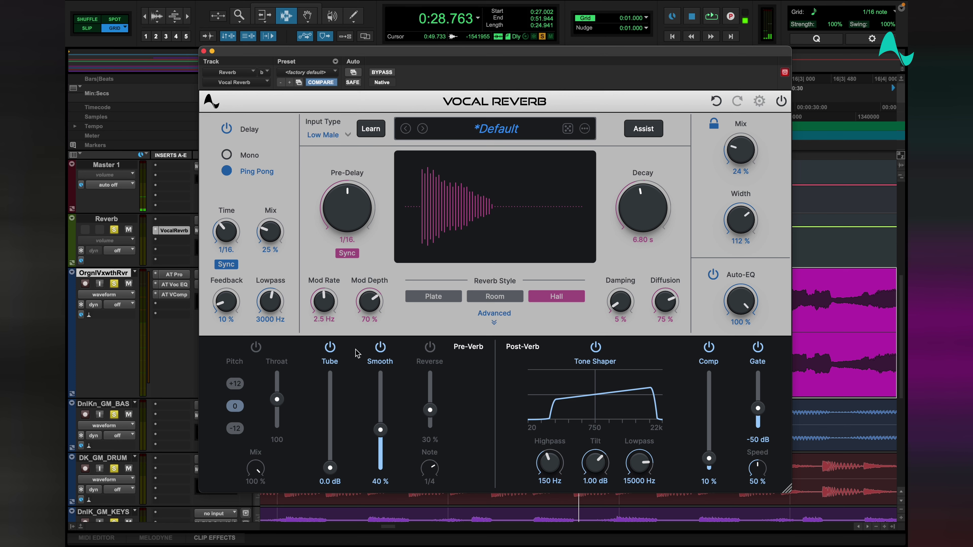
click(330, 347)
click(380, 347)
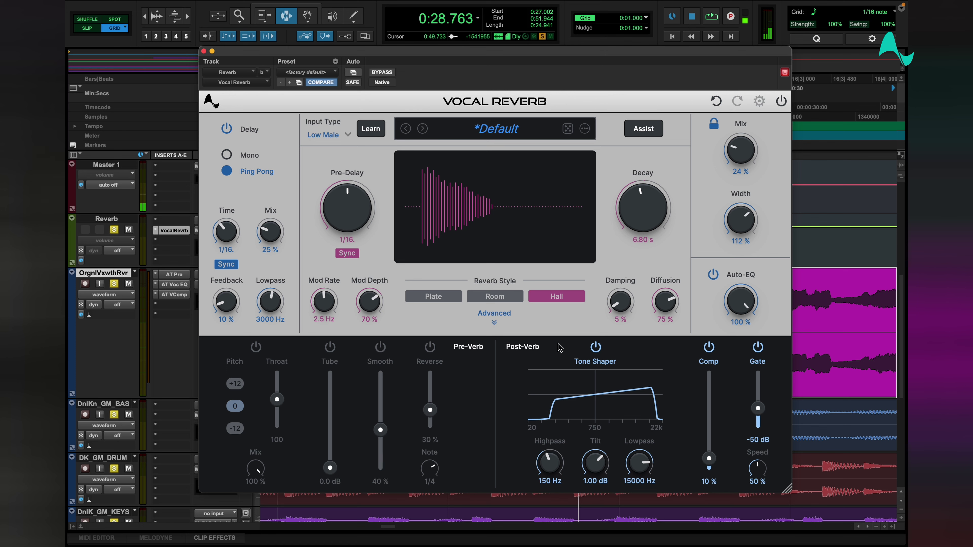
click(595, 347)
click(762, 348)
click(705, 348)
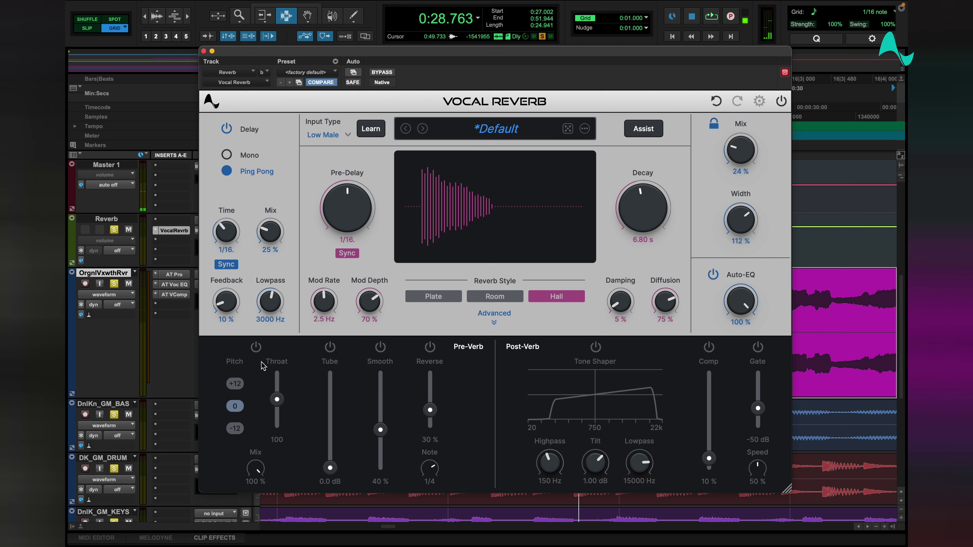
Play only the vocal and reverb, and audition the pitch module shifting the reverb tail by -12.
click(115, 411)
key(space)
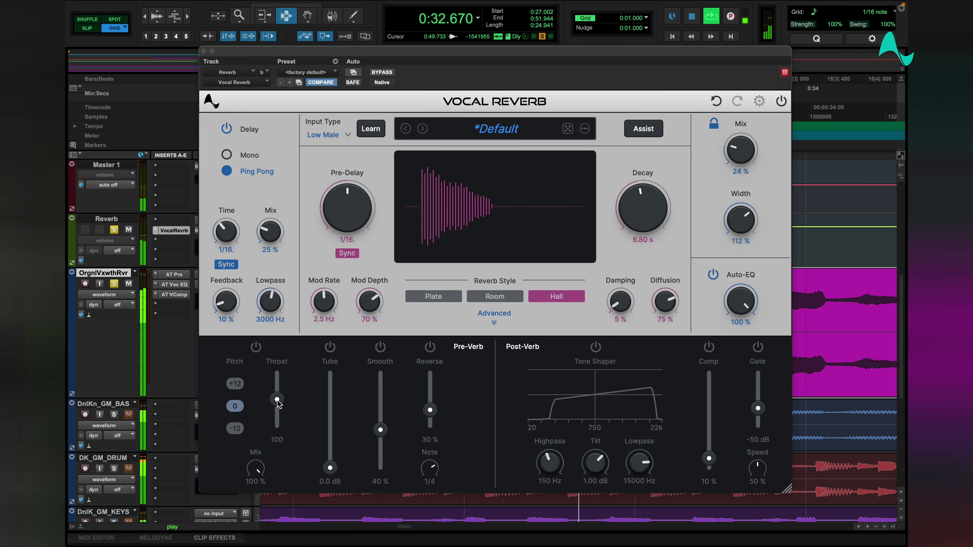
click(239, 430)
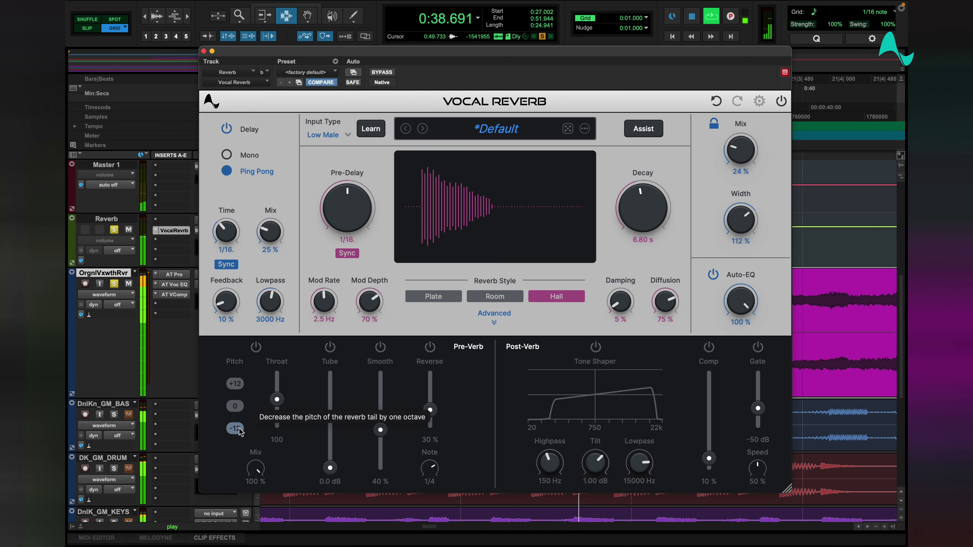
click(256, 348)
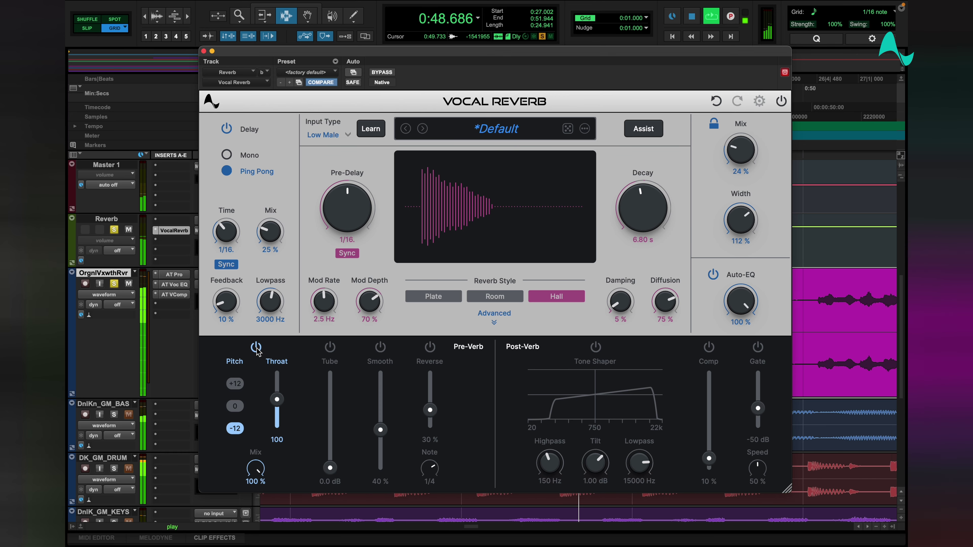
Audition the reverb pitch at +12 with Throat at 88, including in the full mix, and switch the pitch module off.
click(240, 385)
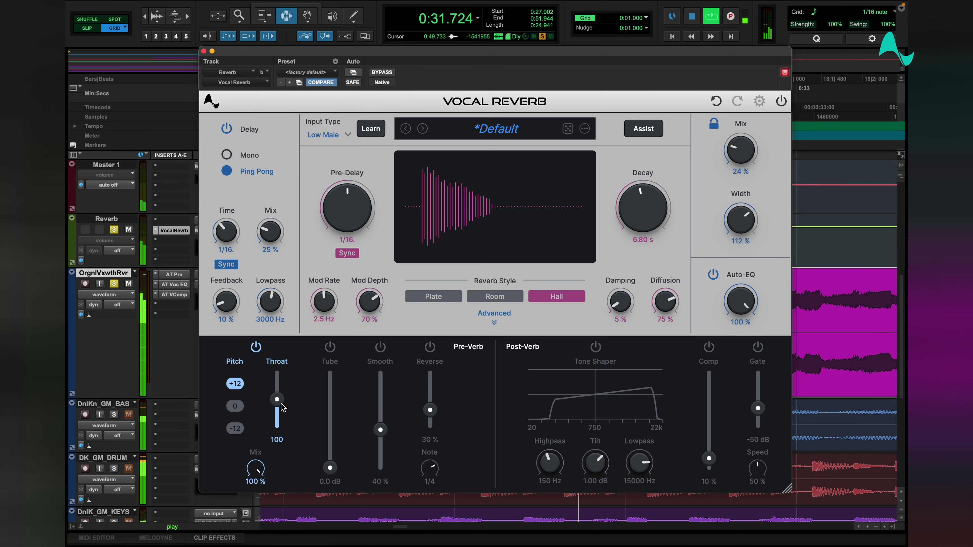
drag(277, 399, 282, 415)
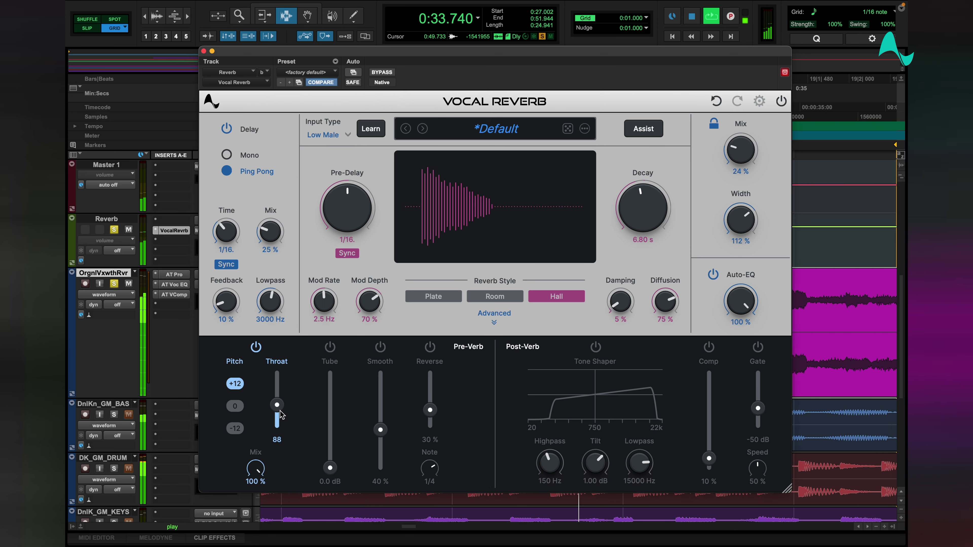
alt+click(114, 414)
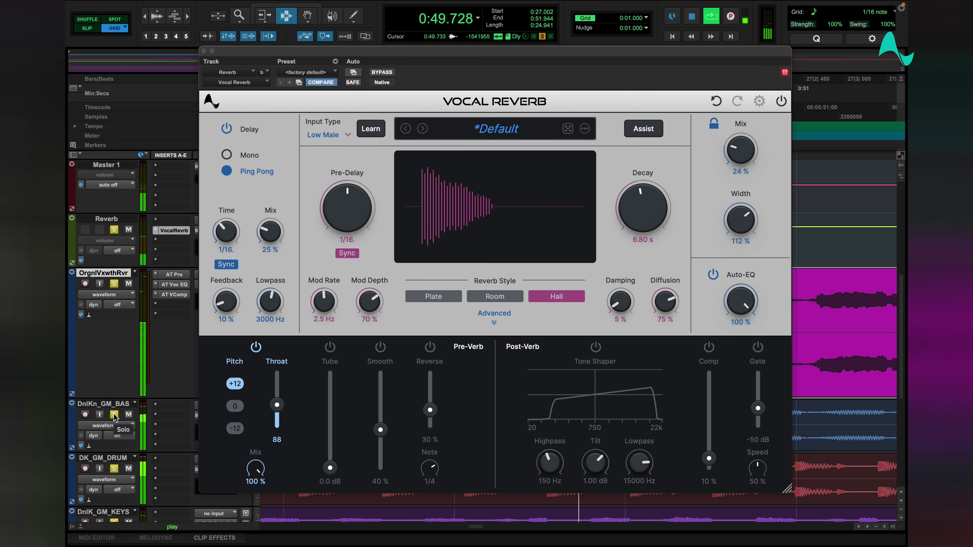
click(118, 416)
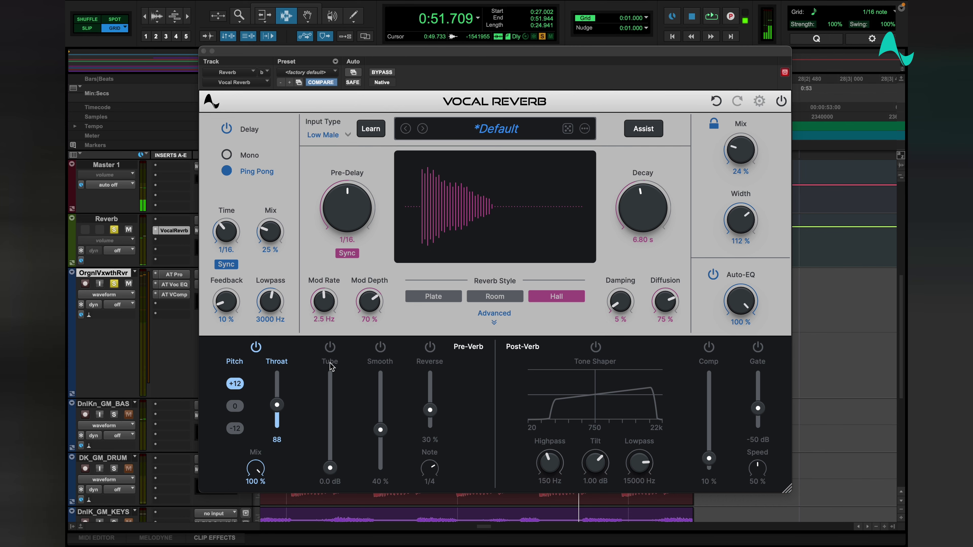
click(256, 348)
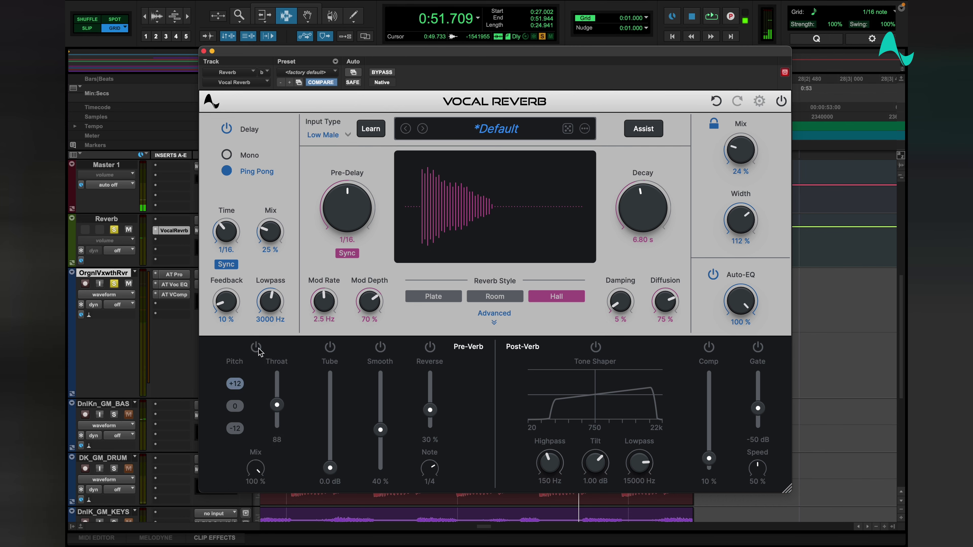
Enable Tube saturation and, during playback, compare it at 11.3 dB and 0.4 dB, settling at 11.2 dB.
click(330, 347)
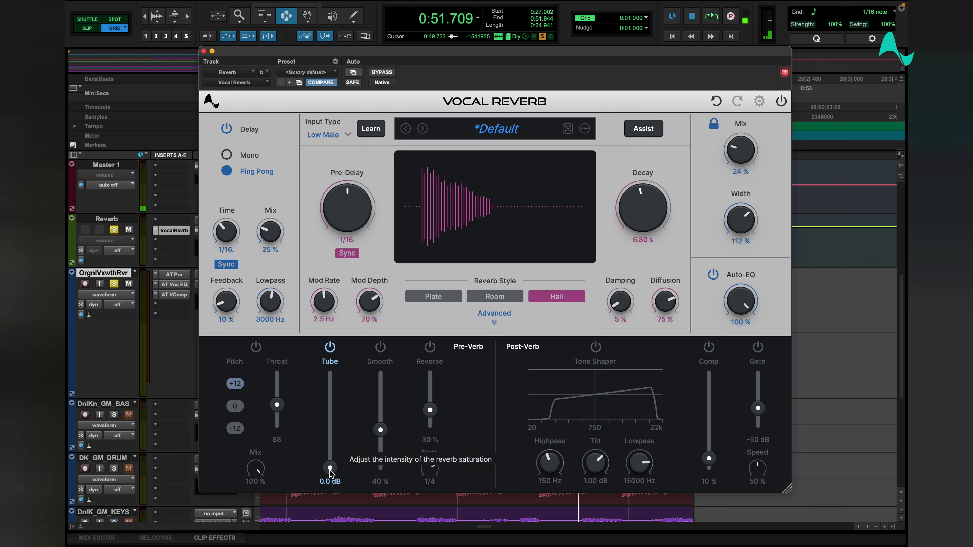
key(space)
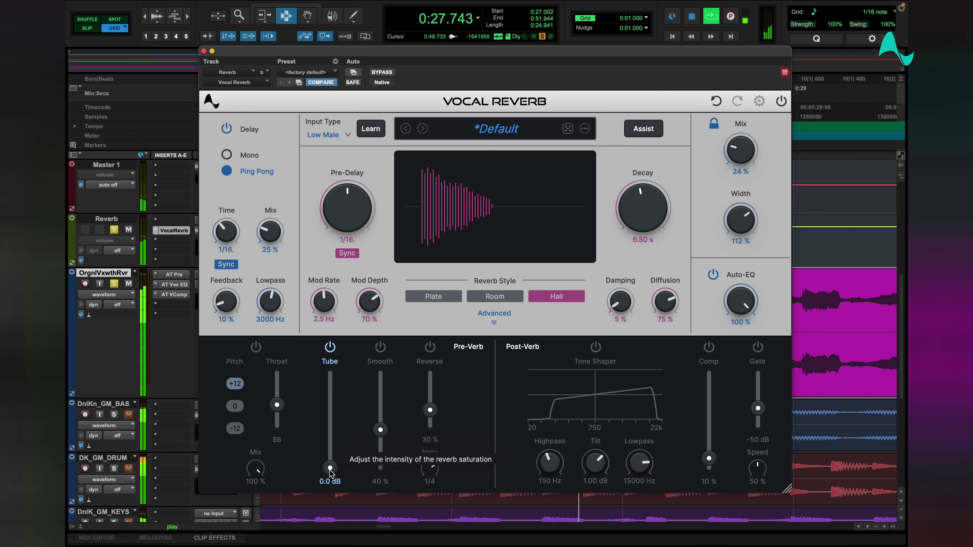
drag(330, 473, 331, 379)
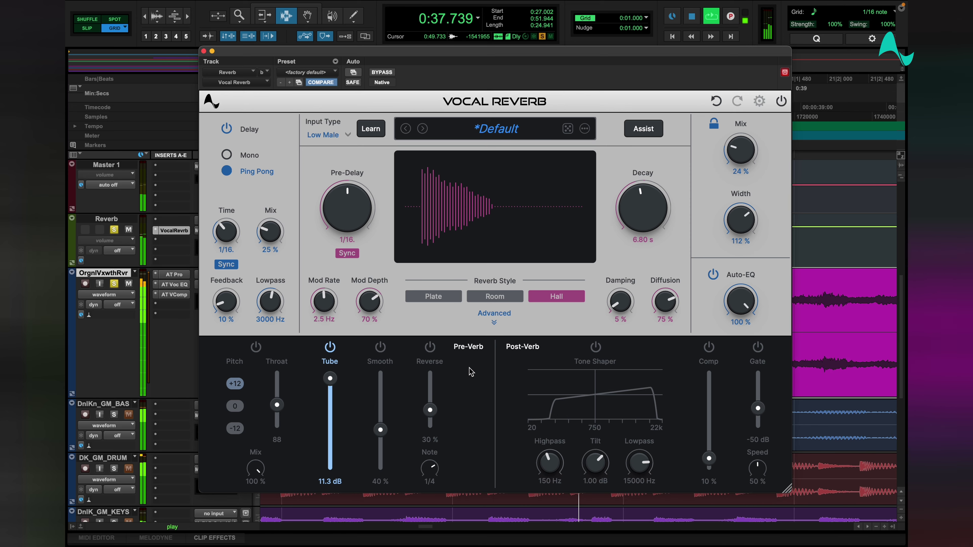
drag(330, 378, 328, 484)
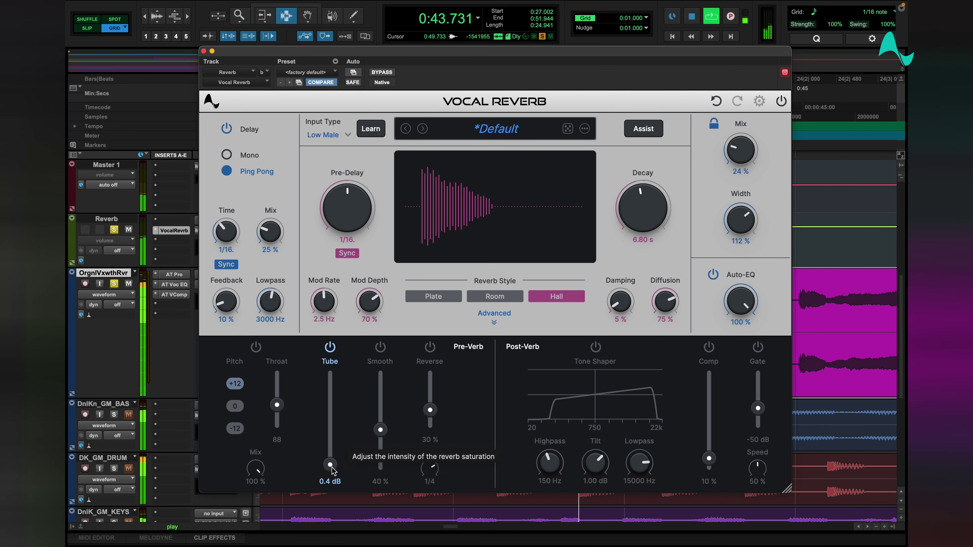
drag(332, 467, 337, 369)
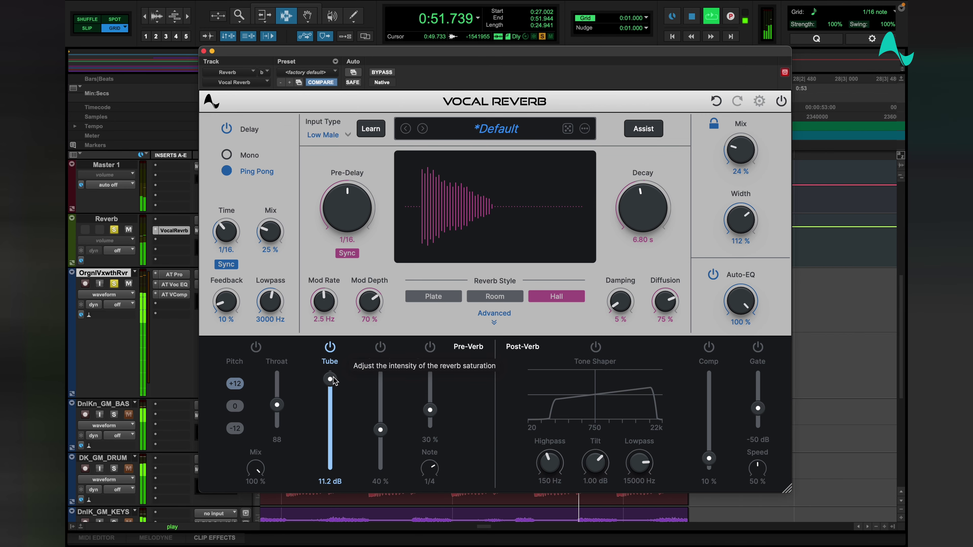
Lower the Tube saturation to 6.7 dB, and switch from the Tube module to the Smooth module.
drag(330, 379, 334, 421)
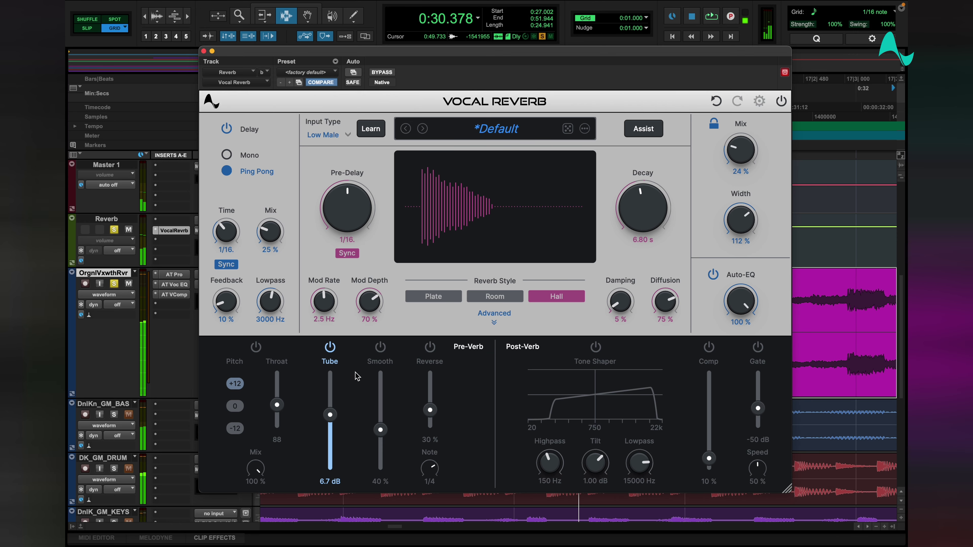
click(381, 348)
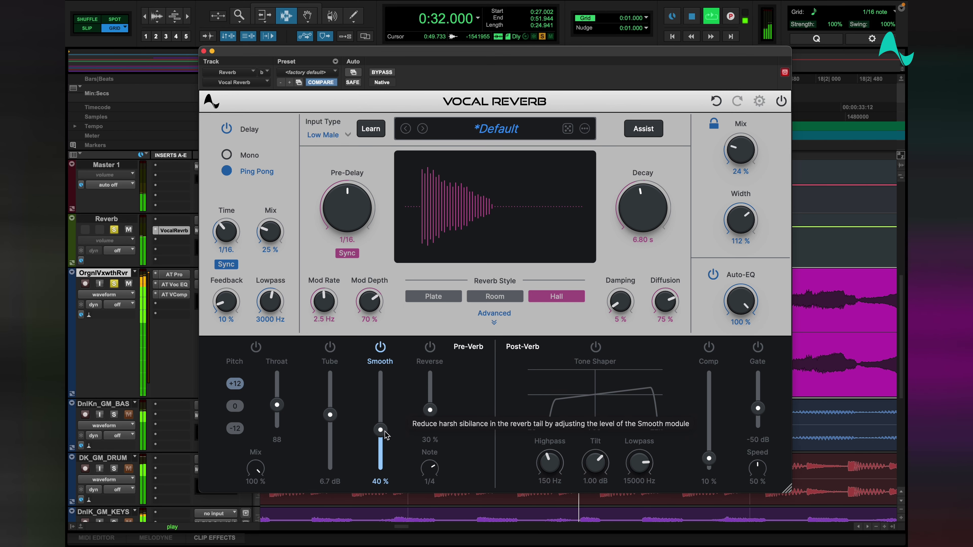
Audition Smooth during playback at 0% and 97%, settle at 51%, and switch the module off.
drag(385, 432, 386, 479)
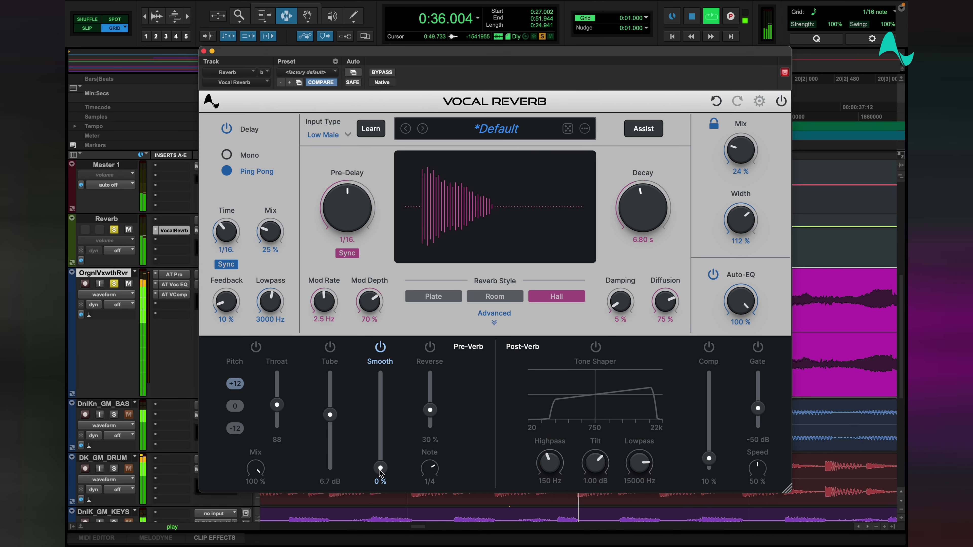
drag(381, 473, 382, 375)
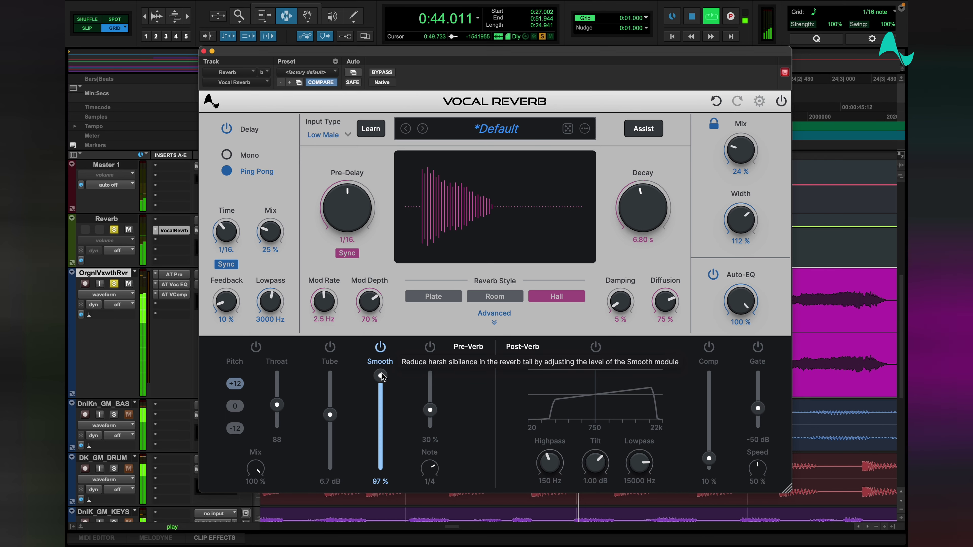
drag(382, 376, 382, 477)
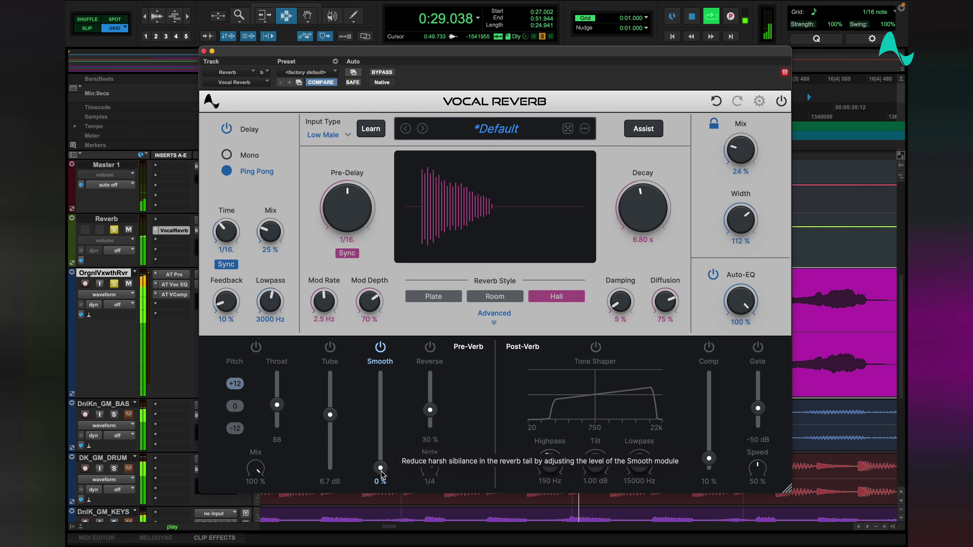
drag(382, 476, 385, 429)
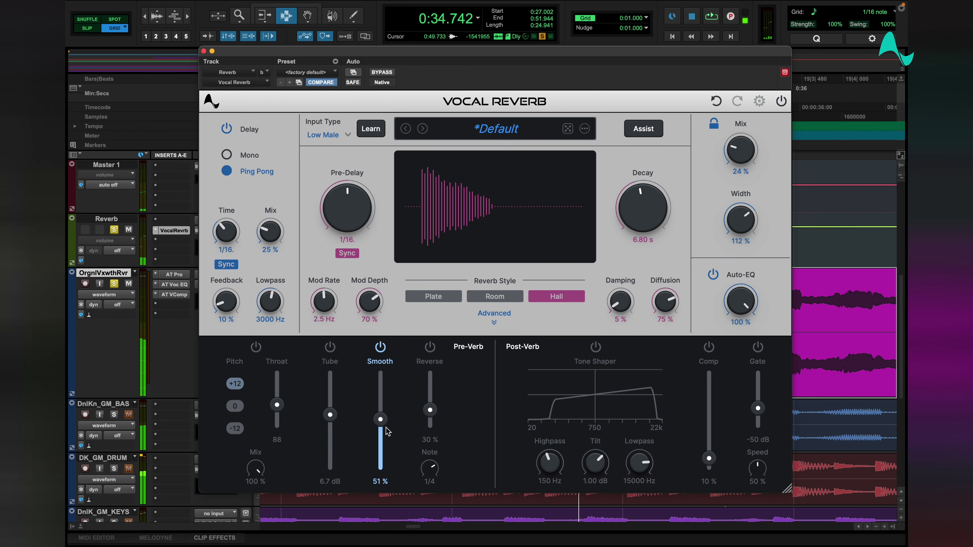
click(380, 348)
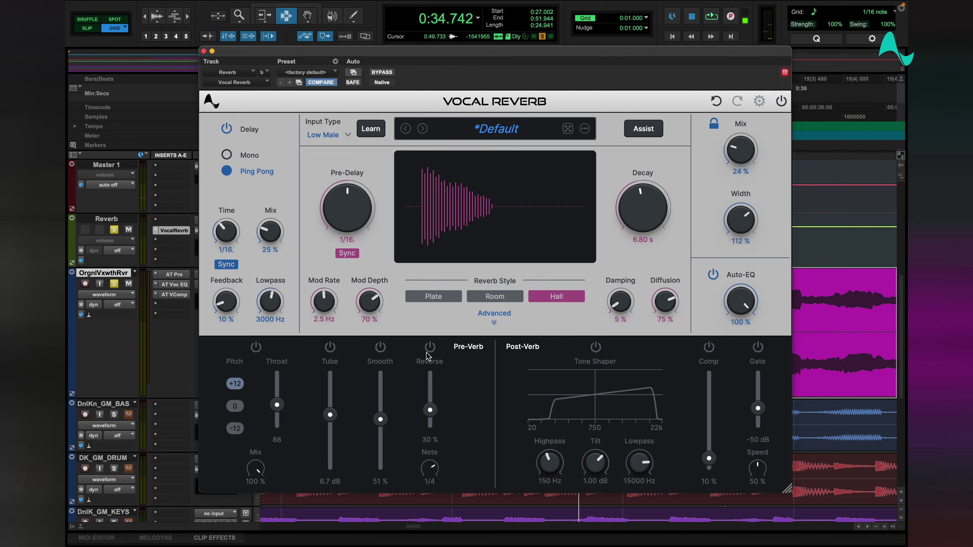
Enable the Reverse module and, during playback, raise the overall reverb Mix to 39% and the Reverse amount to 71%.
click(428, 348)
key(space)
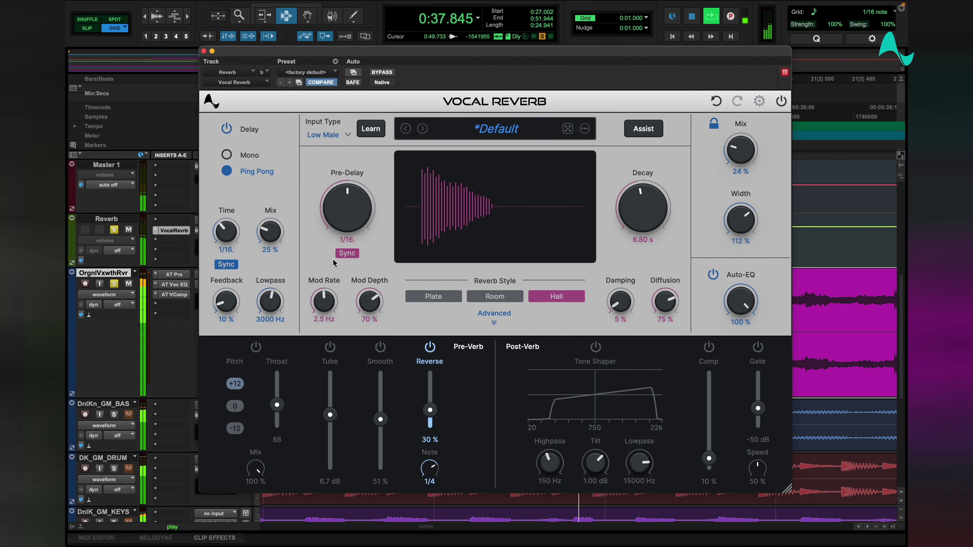
drag(740, 160, 741, 153)
drag(430, 409, 429, 380)
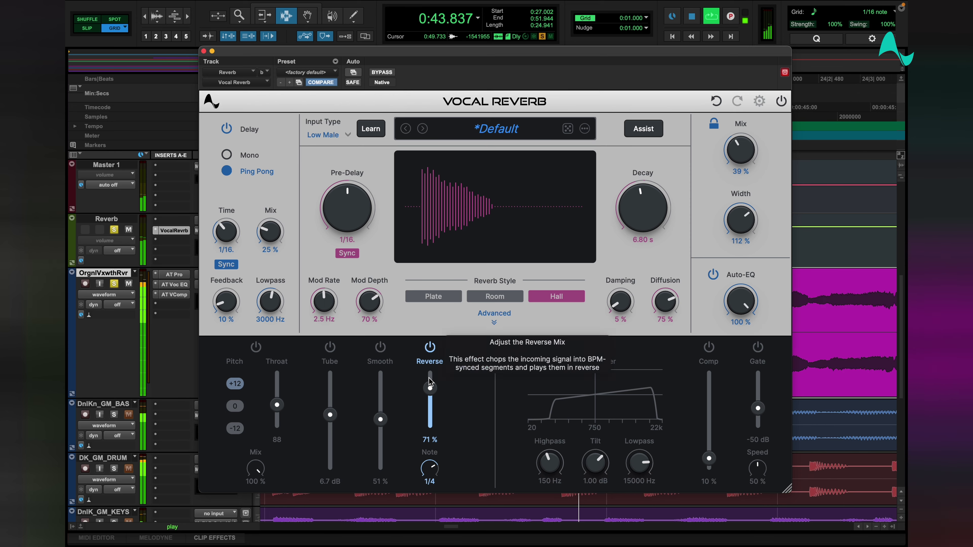
Audition the Reverse note at 4/4 and 1/16., lower its amount to 35%, stop playback and switch Reverse off.
drag(435, 468, 439, 462)
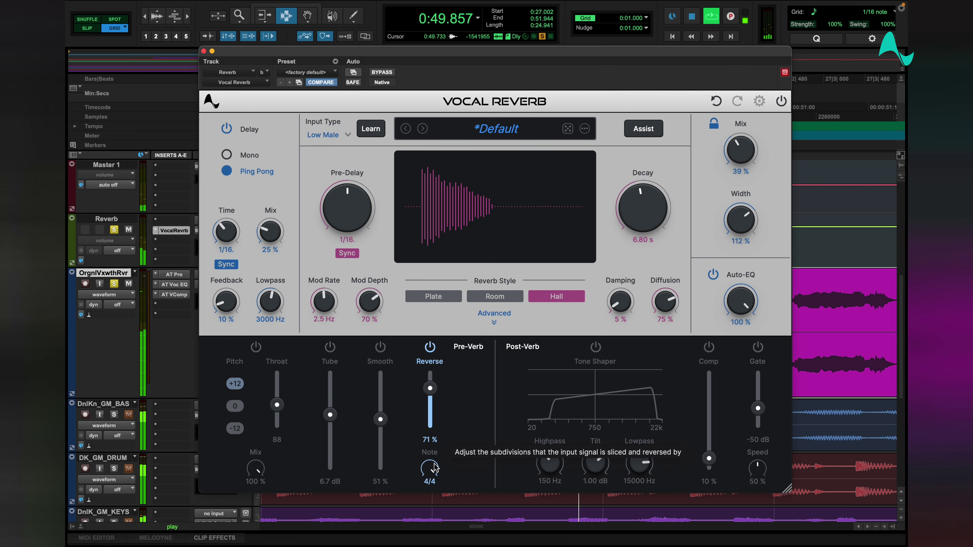
drag(435, 469, 435, 497)
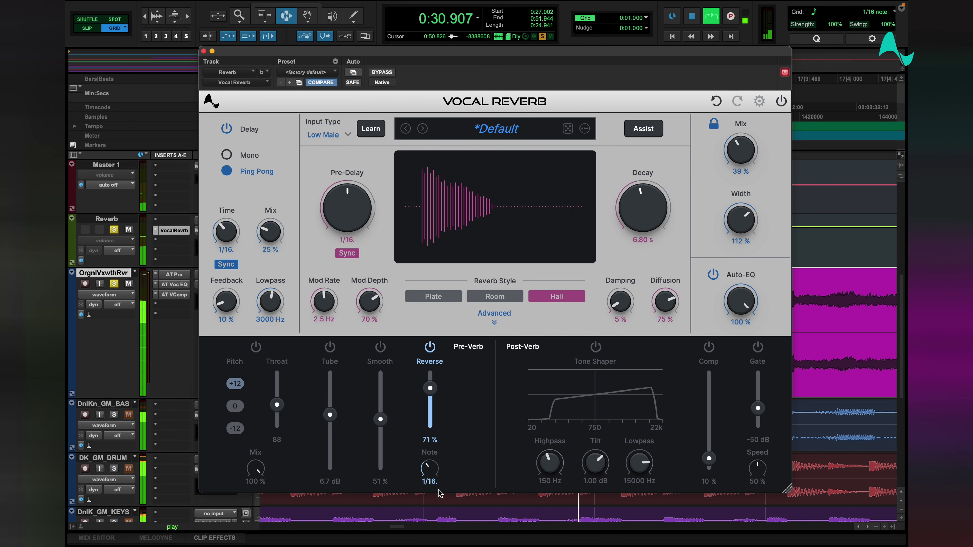
drag(431, 388, 431, 418)
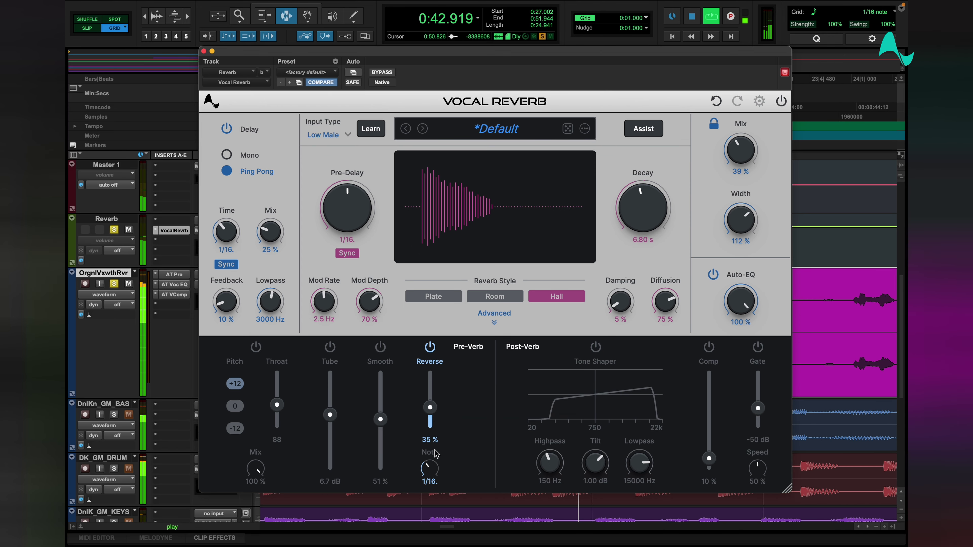
key(space)
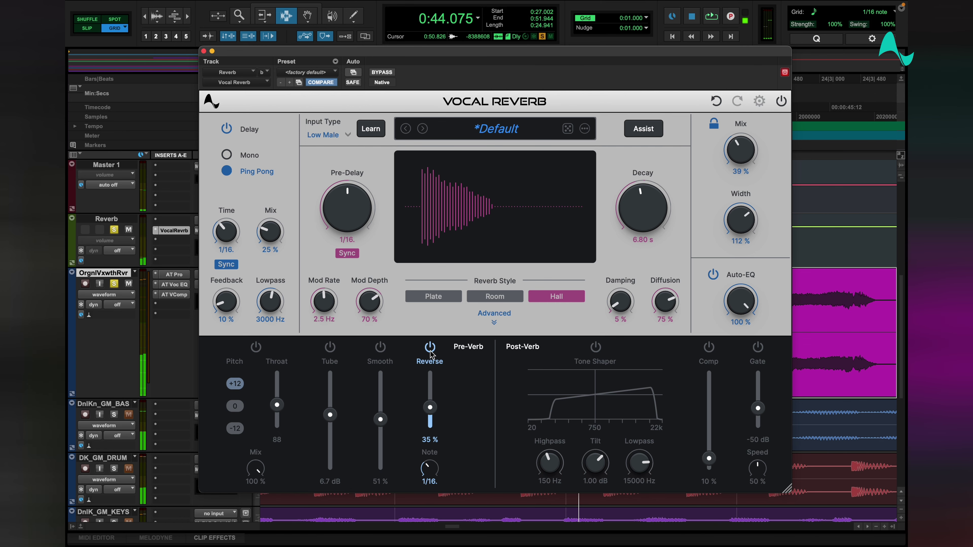
click(430, 347)
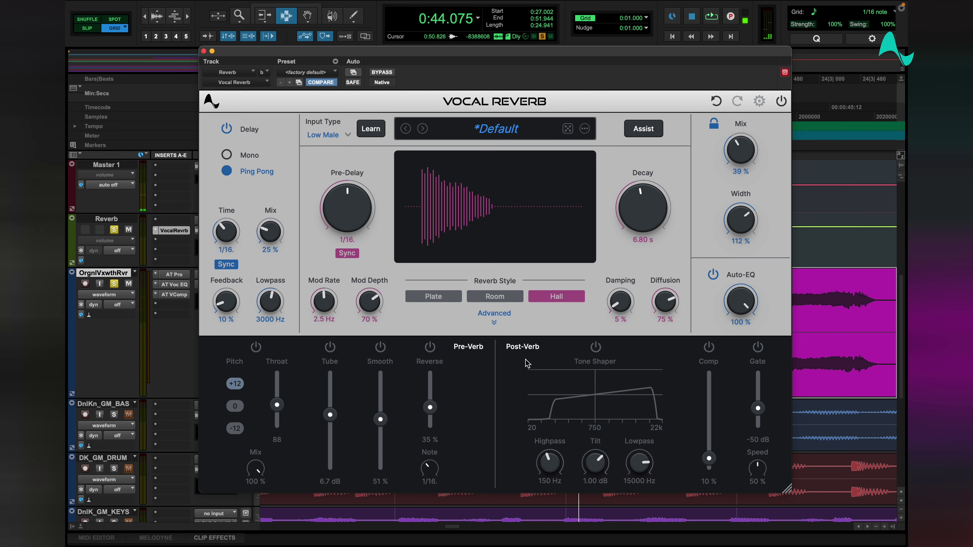
Enable the Tone Shaper and swing its Tilt to both extremes, 3.00 dB and -3.00 dB.
click(595, 348)
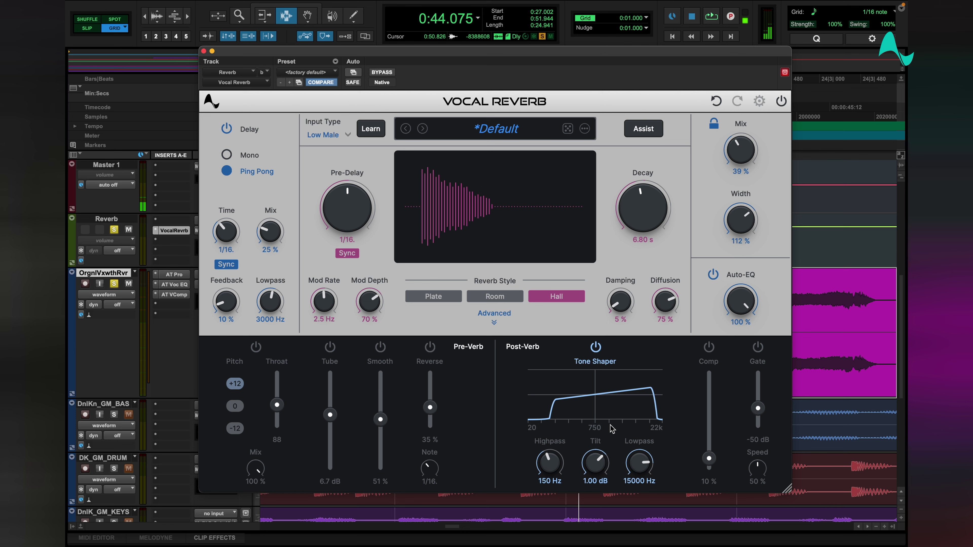
drag(598, 453, 601, 425)
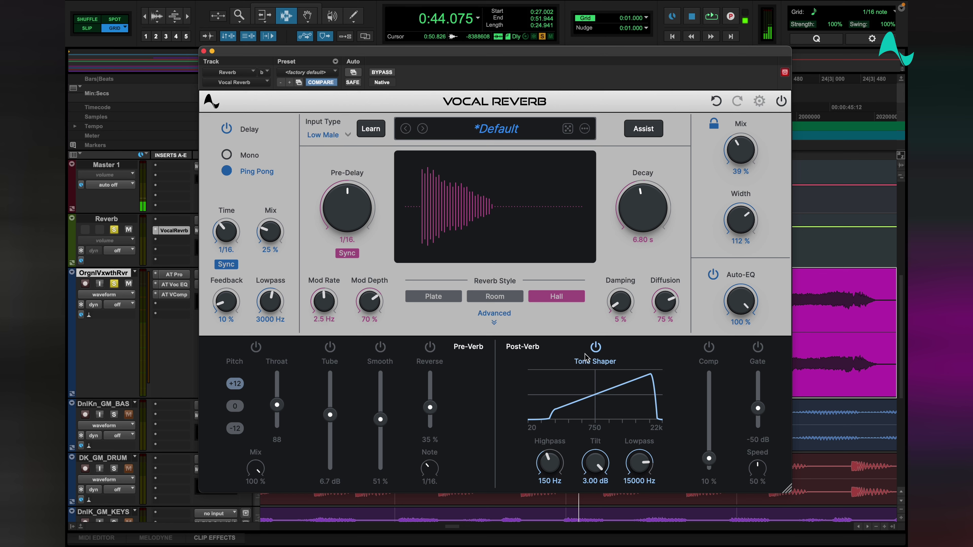
drag(604, 459, 594, 545)
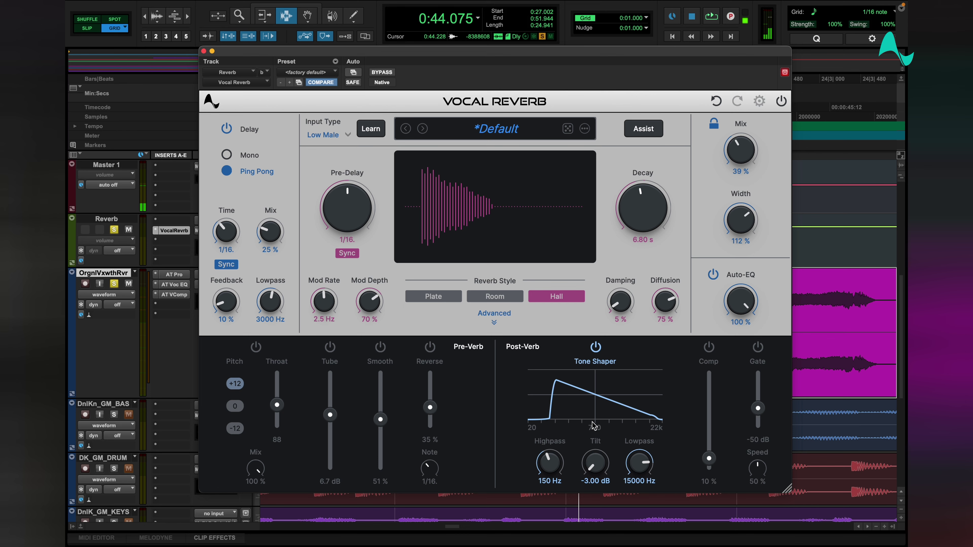
Play the vocal with the darkest Tilt, raise it to 2.20 dB, and settle at 2.09 dB.
key(space)
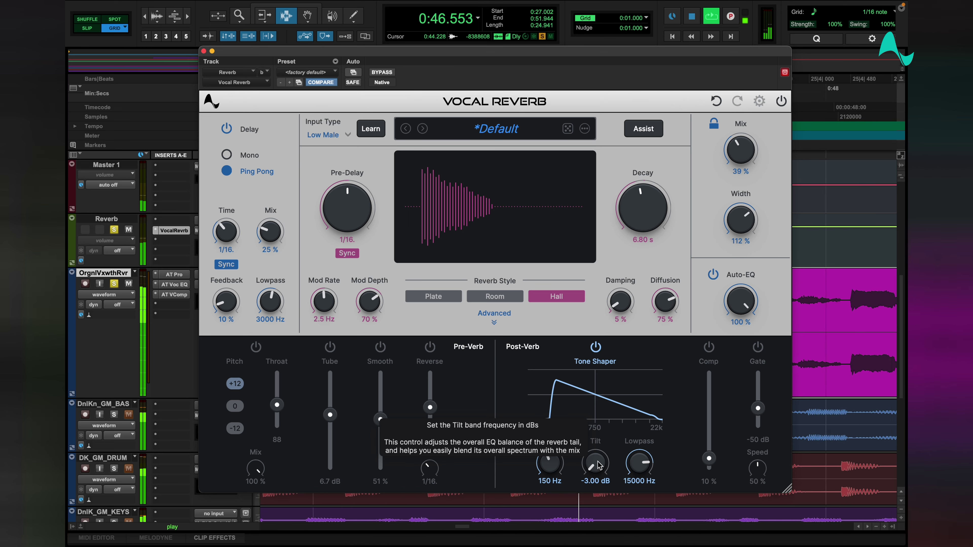
drag(599, 466, 592, 391)
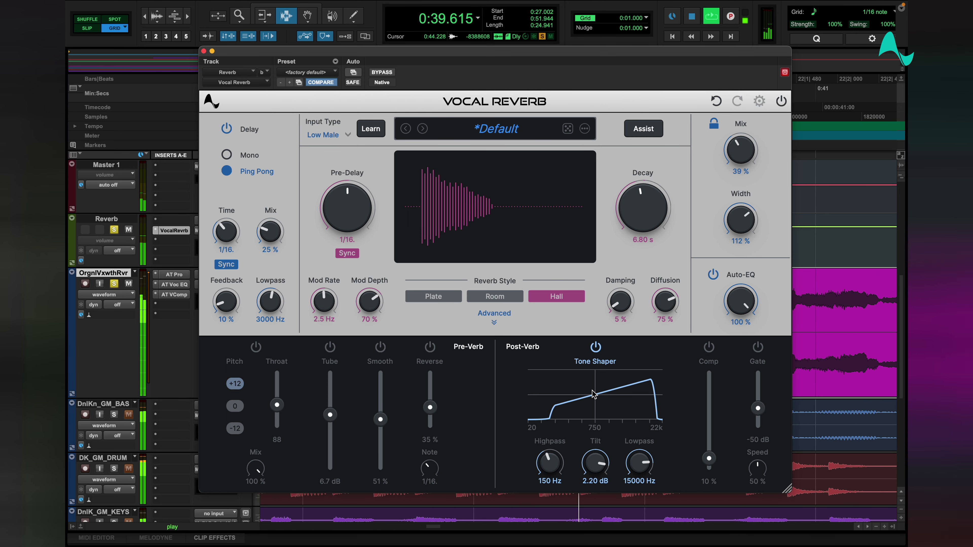
mouse_move(595, 469)
mouse_down()
mouse_move(595, 459)
mouse_move(598, 471)
mouse_up()
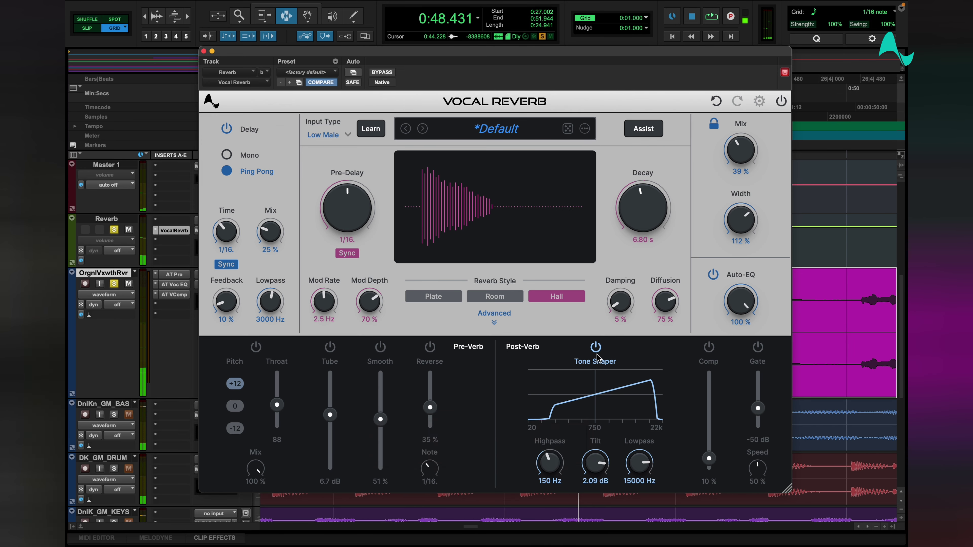
Switch from the Tone Shaper to the Comp module, and set the reverb tail compression to 29% while auditioning it.
click(707, 355)
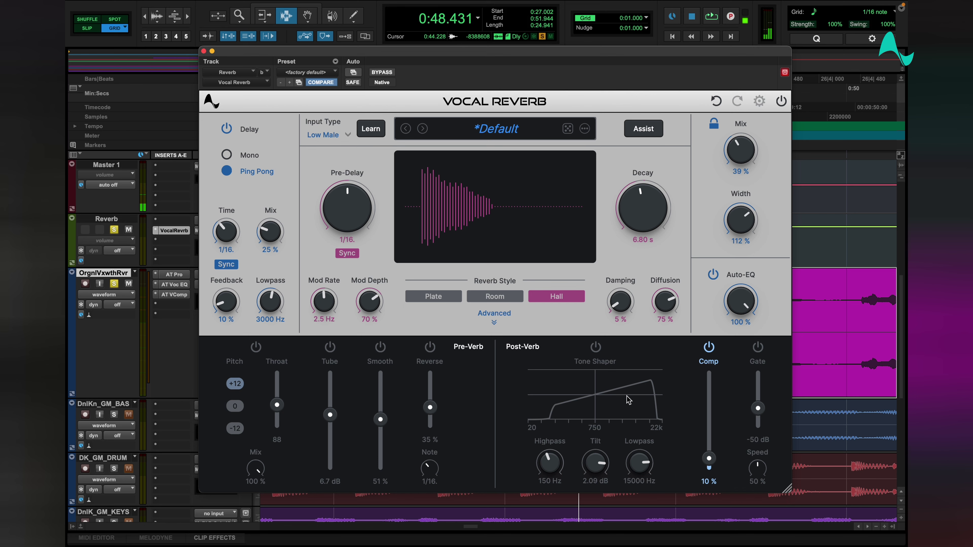
key(space)
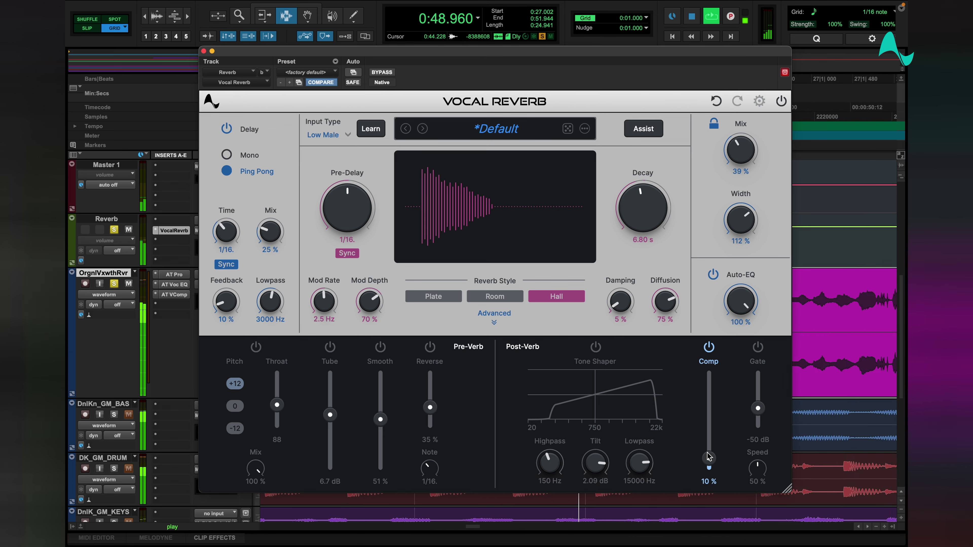
drag(709, 461, 712, 439)
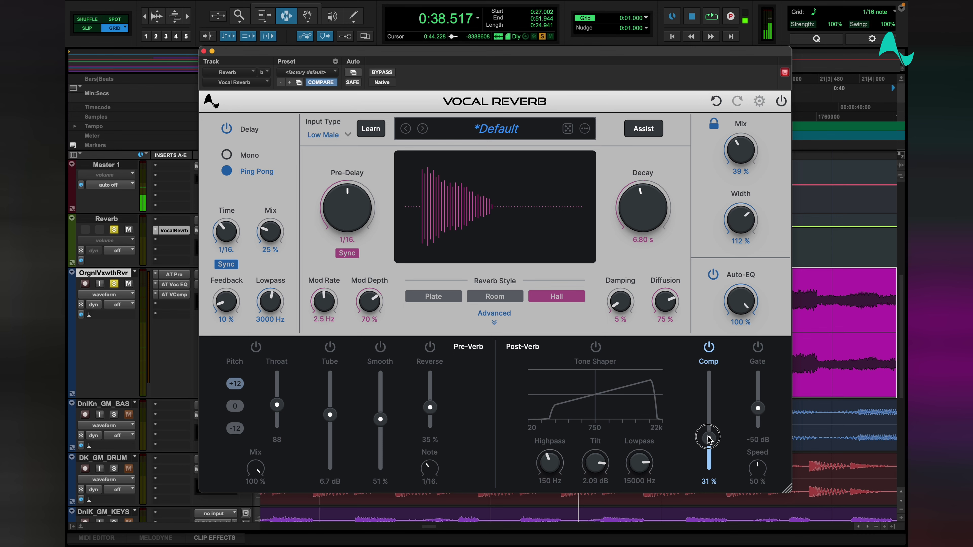
drag(707, 436, 708, 438)
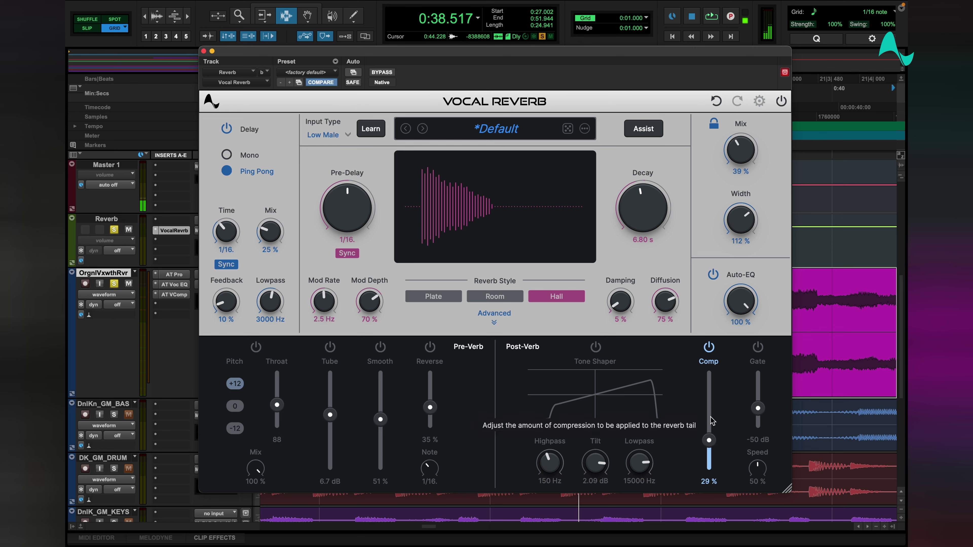
Compare the reverb with Comp off and on, including in the full mix, return to vocal and reverb only, and switch Comp off.
key(space)
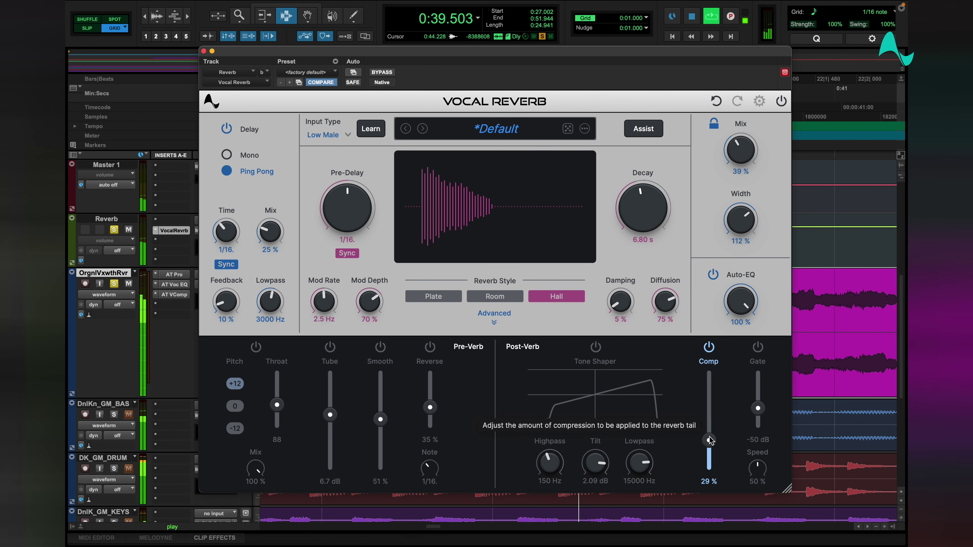
click(709, 349)
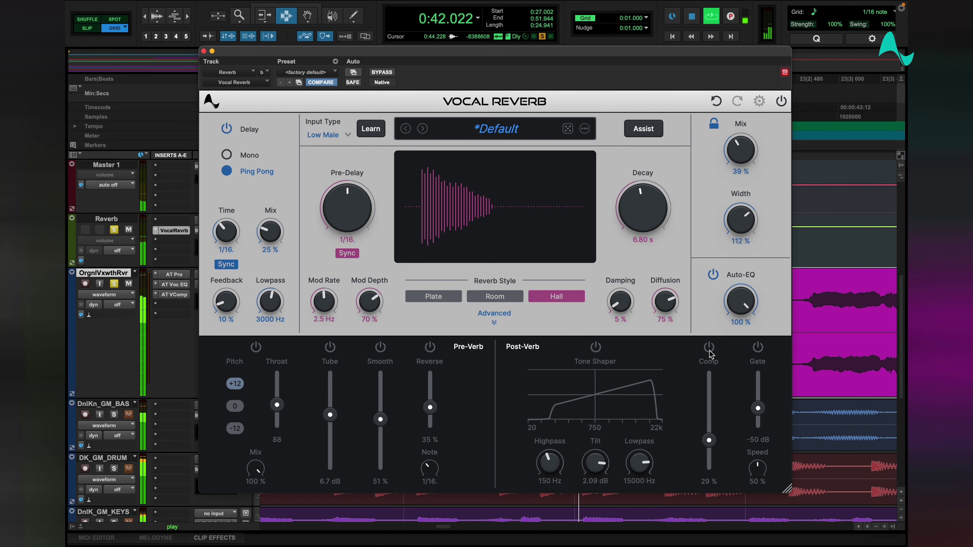
click(709, 352)
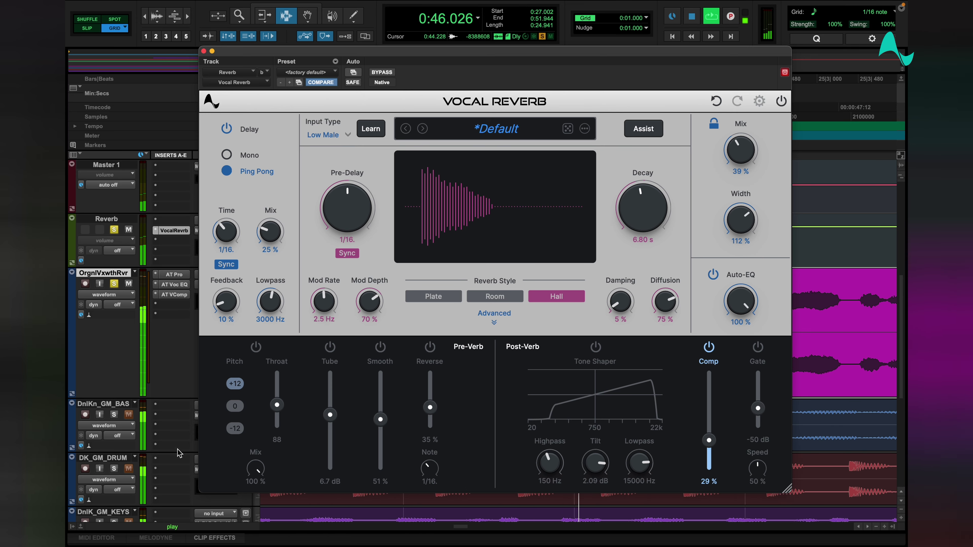
click(114, 415)
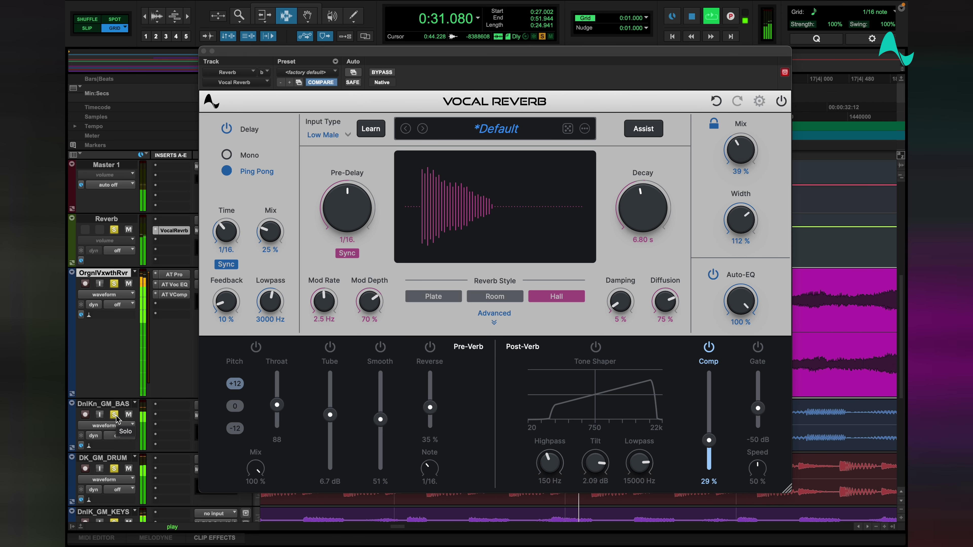
click(114, 415)
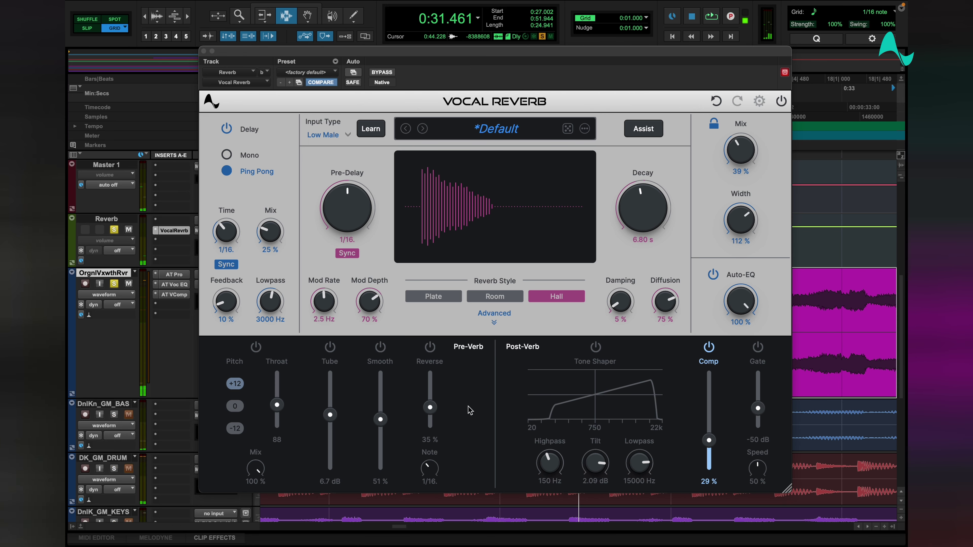
click(712, 349)
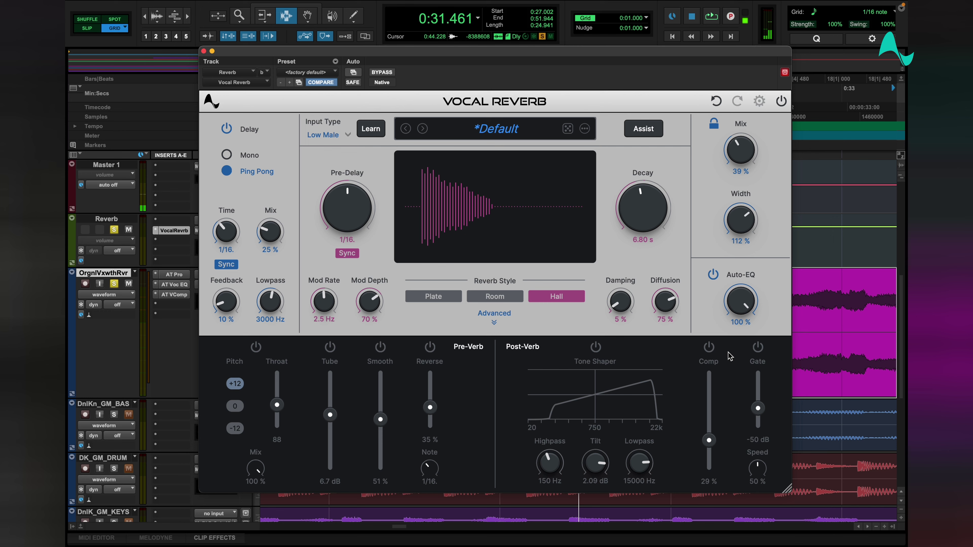
Enable the Gate and, during playback, set its Speed to 100% and its threshold to -31 dB.
key(space)
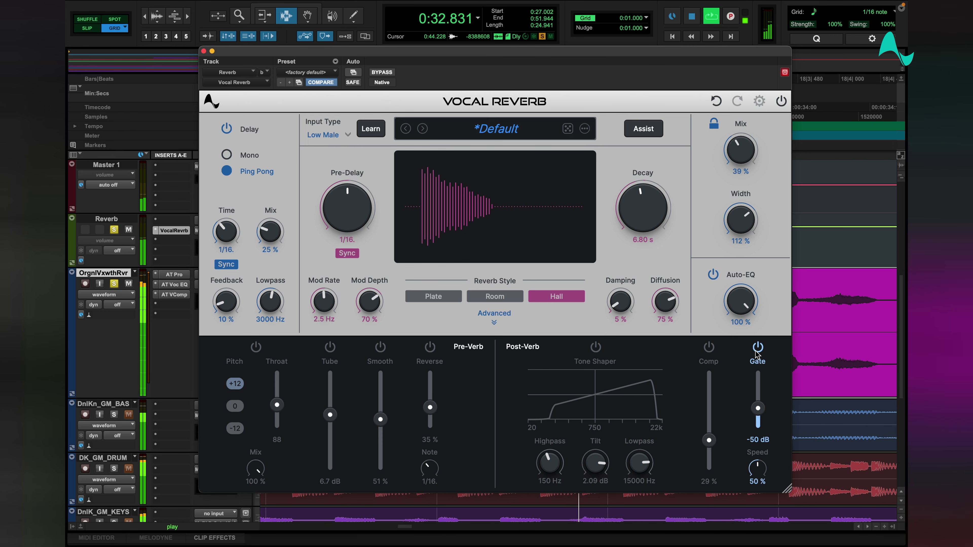
drag(758, 467, 764, 458)
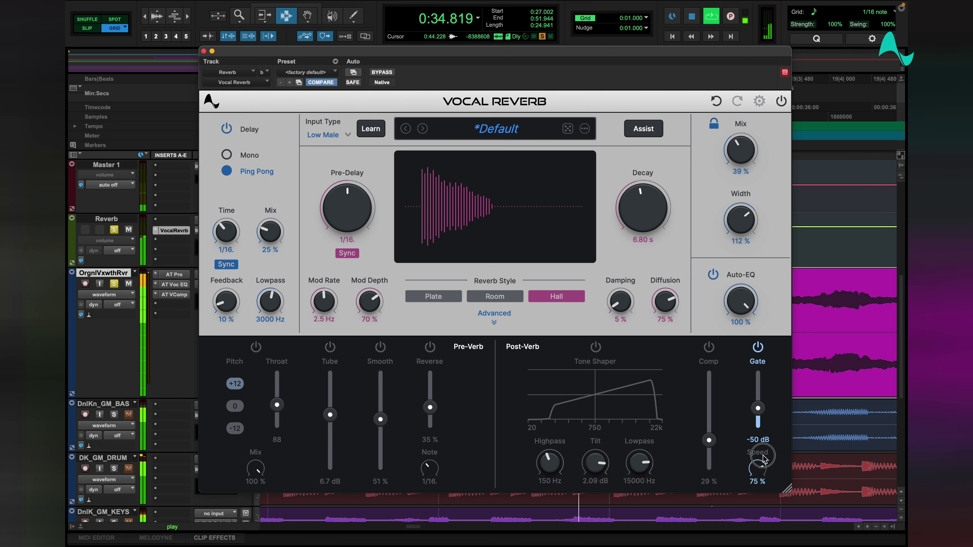
drag(758, 409, 762, 379)
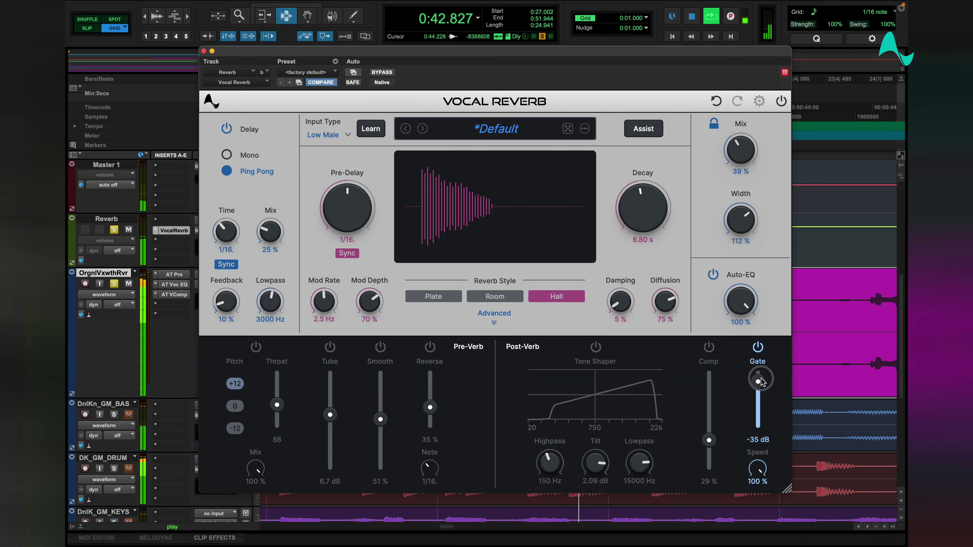
scroll(762, 382, up, 5)
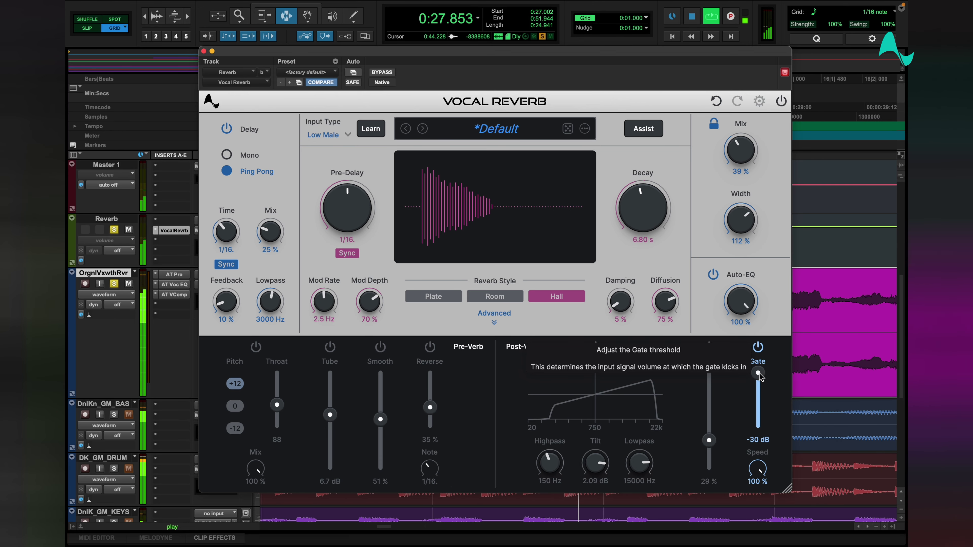
drag(760, 378, 758, 380)
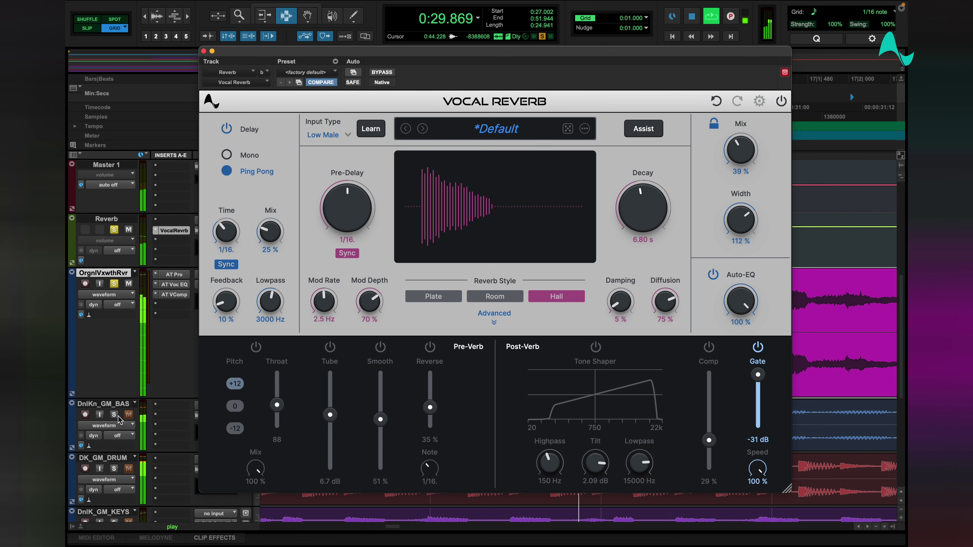
Solo the bass and drum tracks along with the vocal and reverb, and lower the Gate threshold to -40 dB during playback.
drag(115, 415, 114, 469)
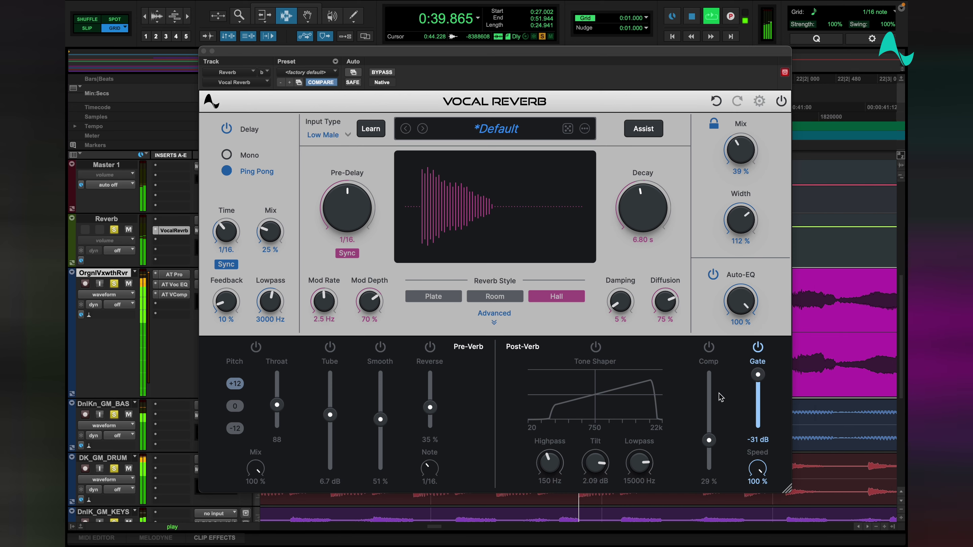
drag(758, 375, 758, 397)
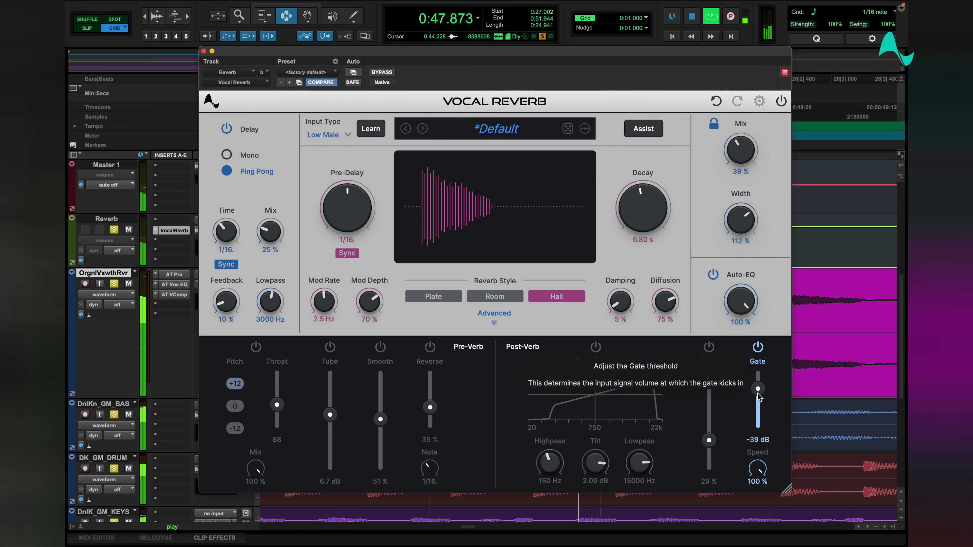
drag(758, 398, 758, 400)
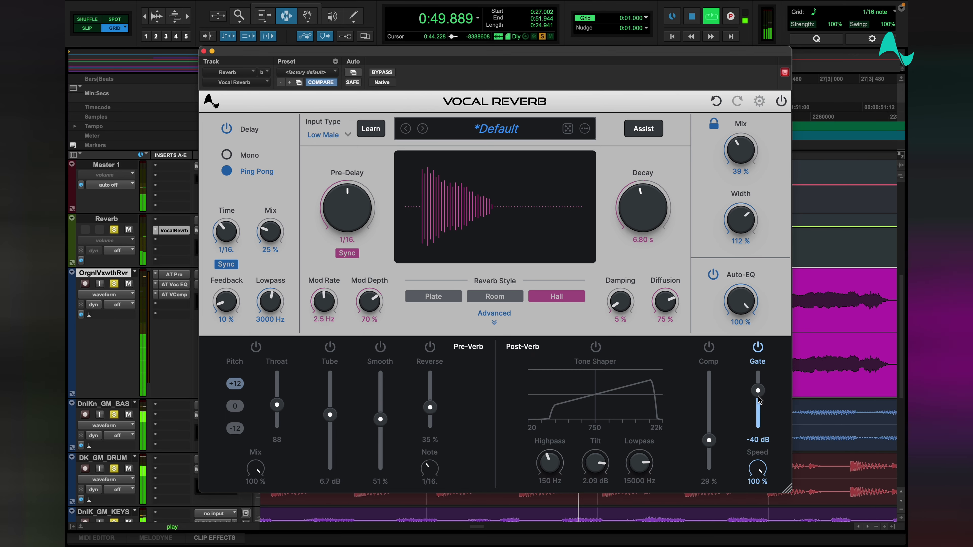
Compare the reverb with the Gate off and on against the bass and drums, leave it on, and stop playback.
click(758, 347)
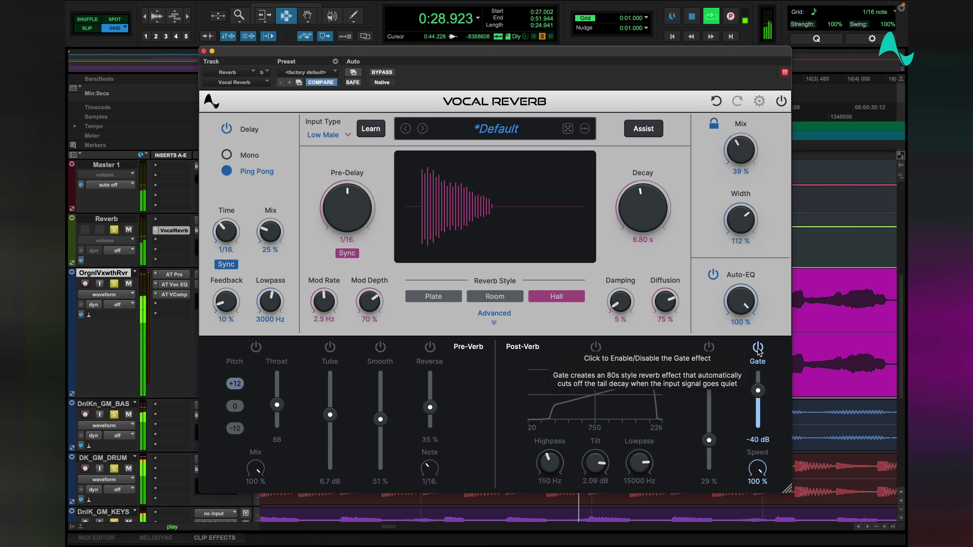
click(758, 347)
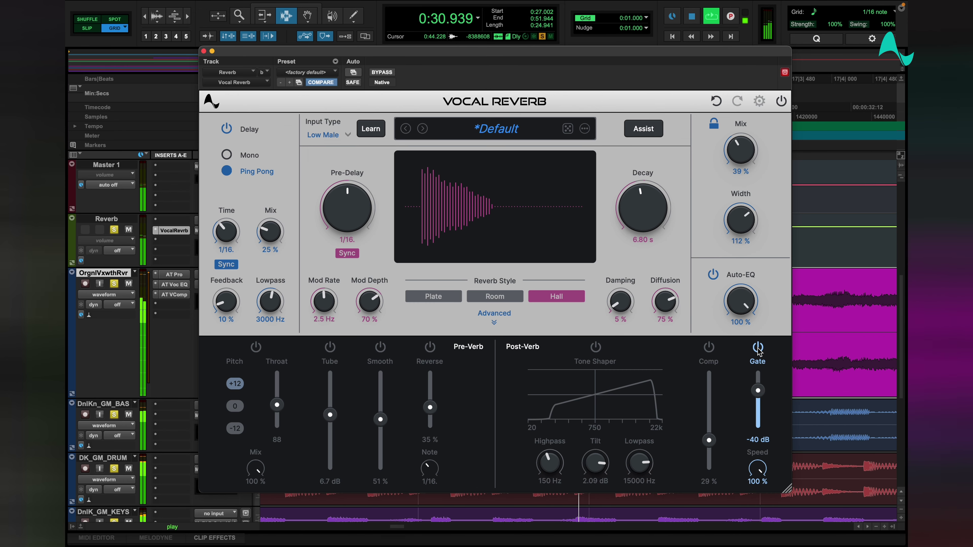
key(space)
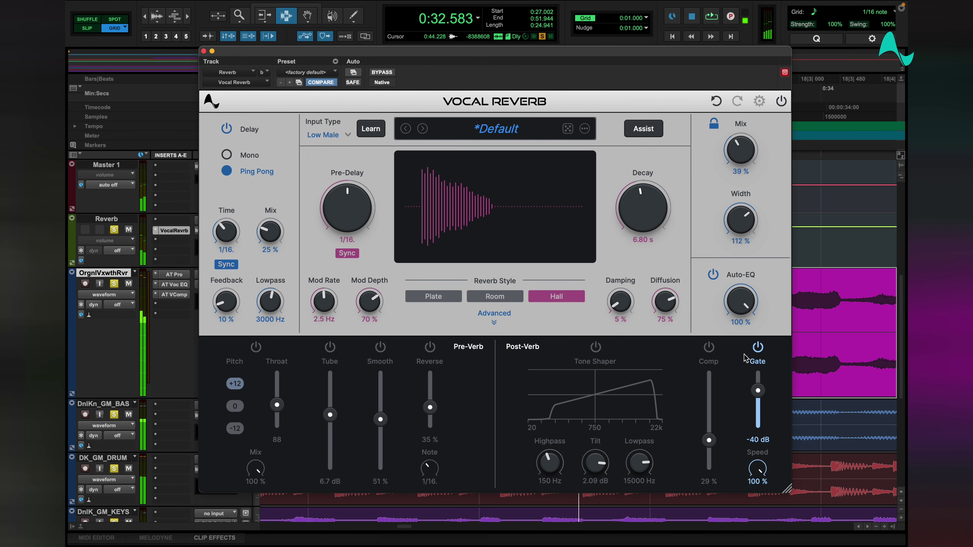